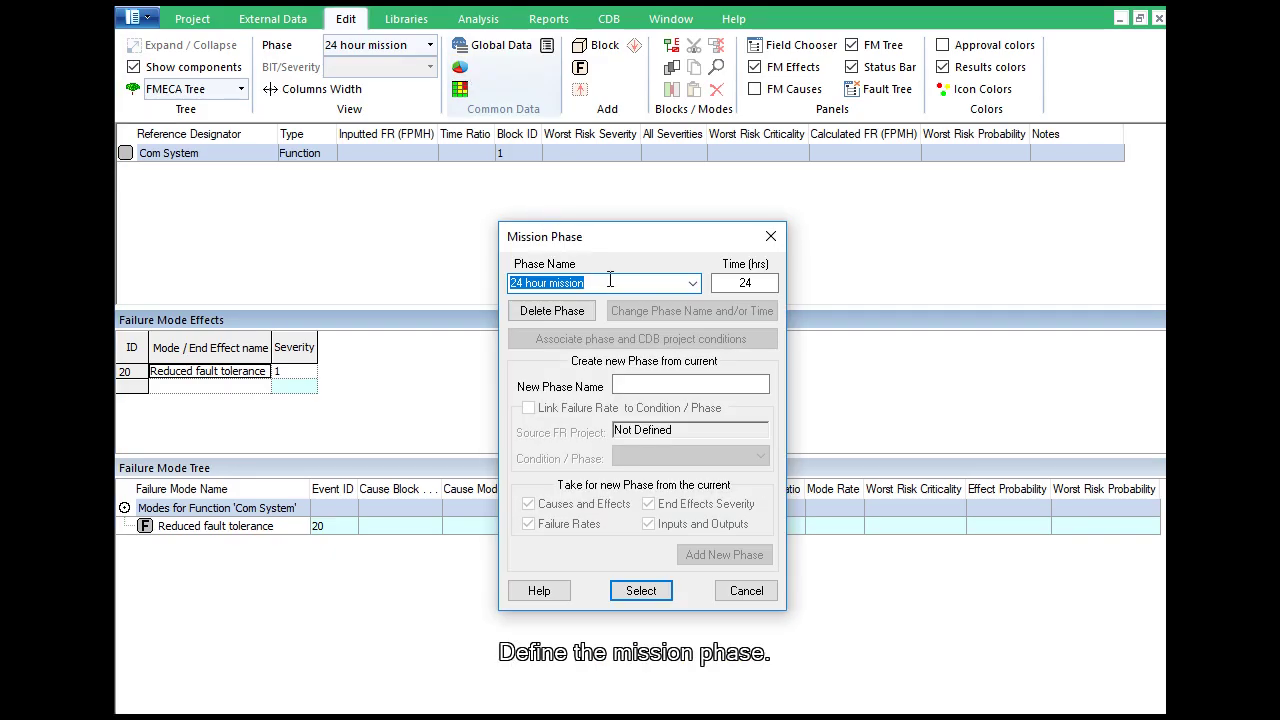
# Rename the mission phase to '15 Days mission' lasting 360 hours and make it the active phase
pyautogui.write('15')
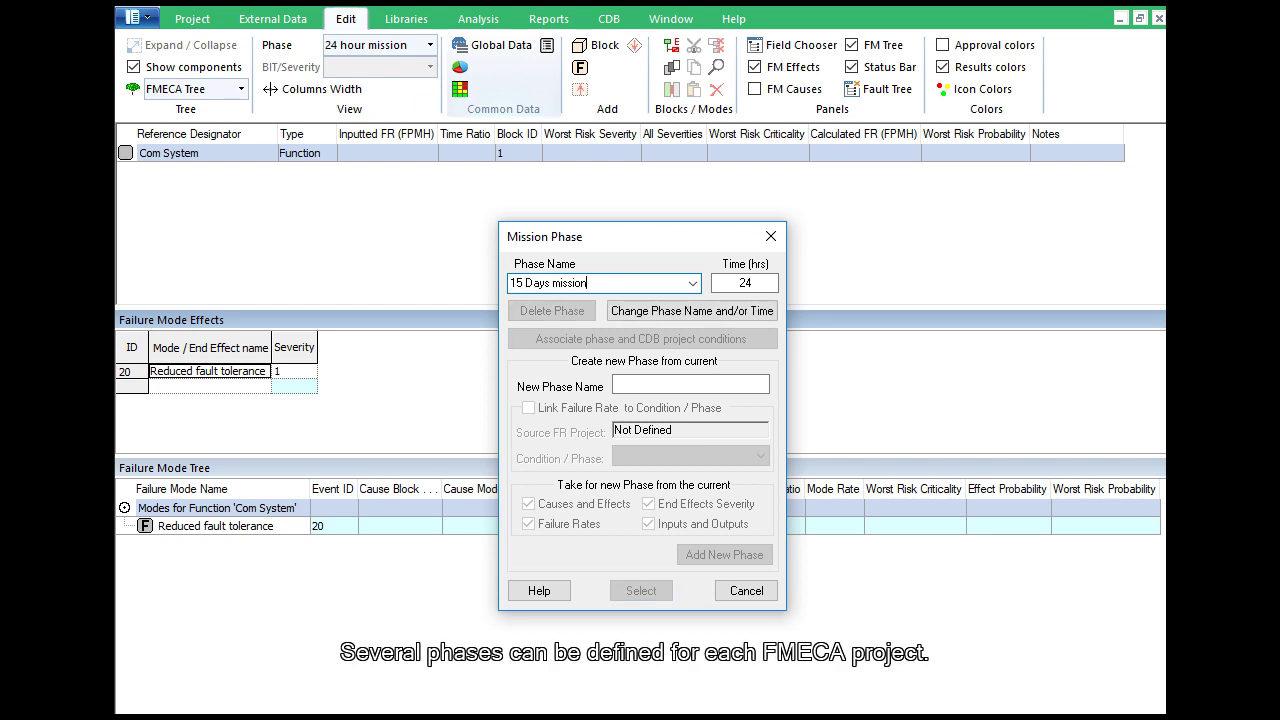
pyautogui.doubleClick(745, 283)
pyautogui.write('3')
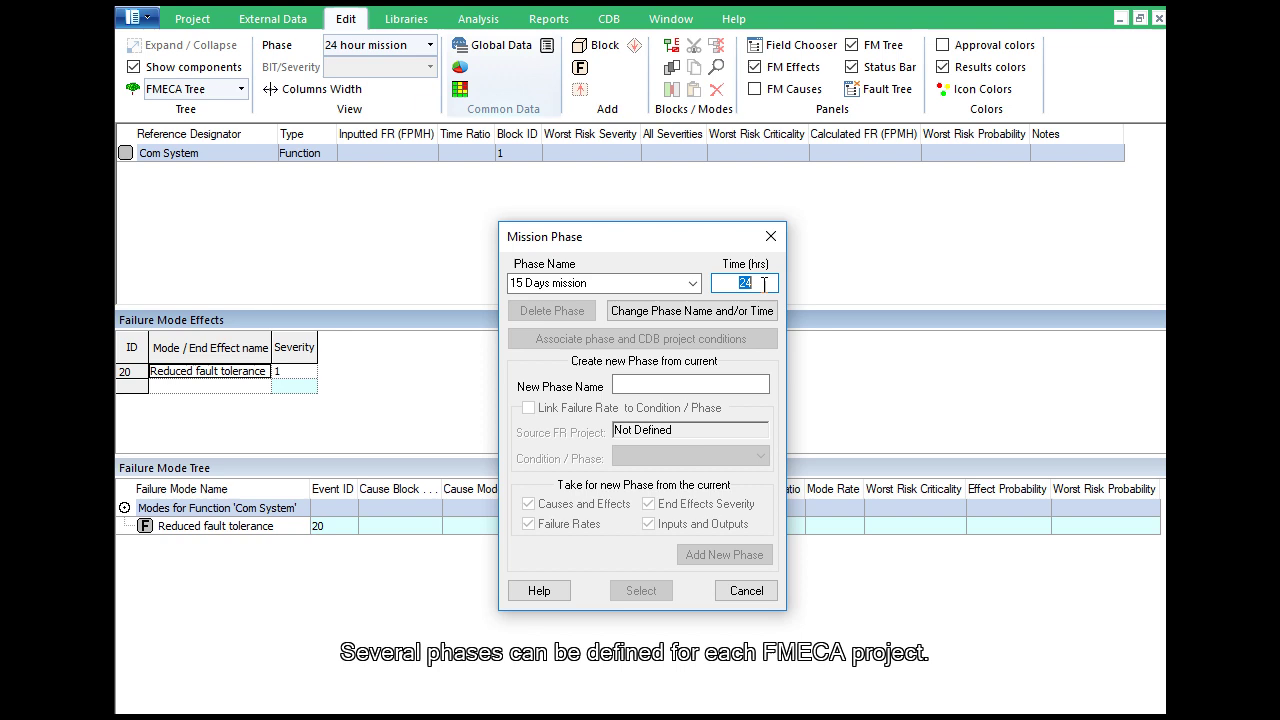
pyautogui.write('60')
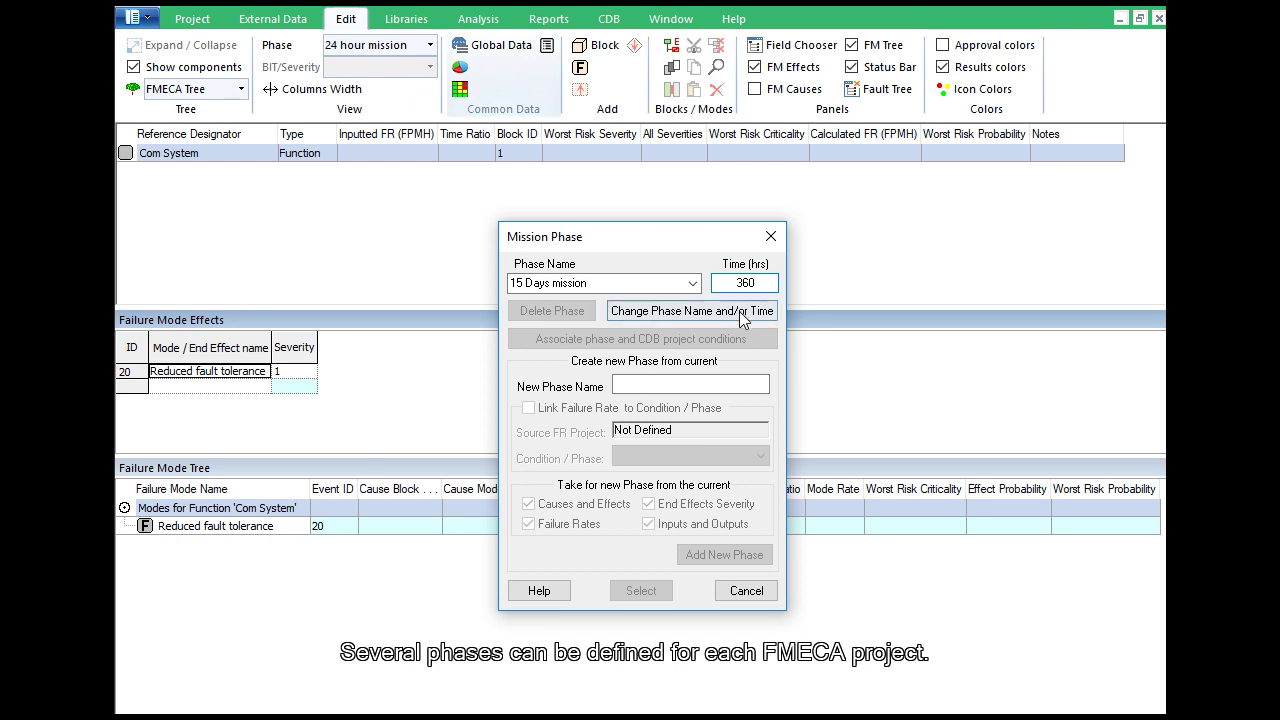
pyautogui.click(692, 311)
pyautogui.click(655, 473)
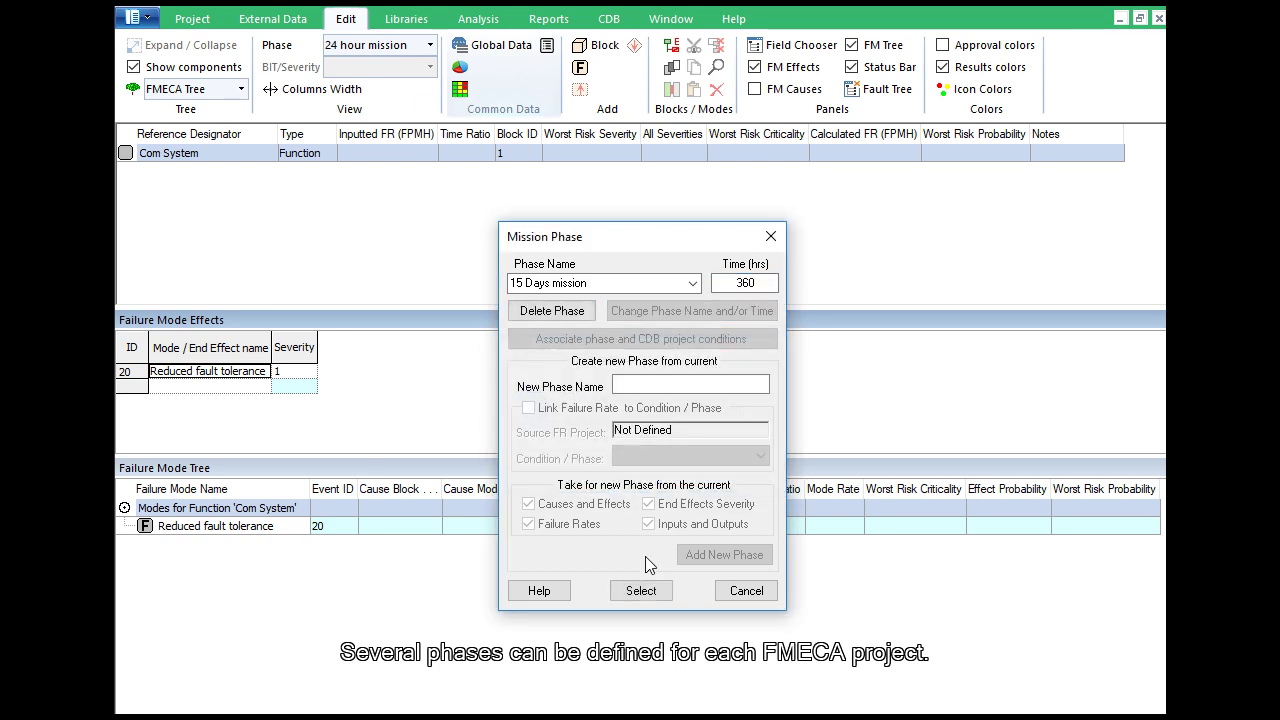
pyautogui.click(642, 591)
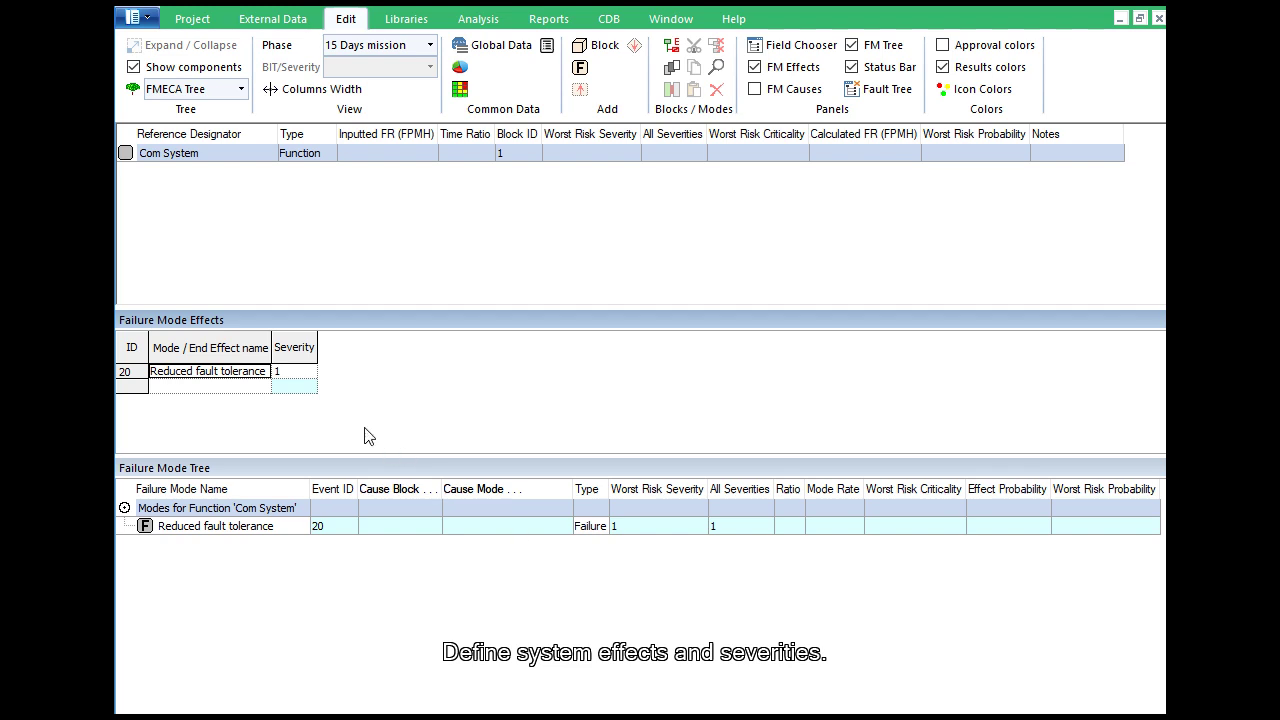
# Raise the Reduced fault tolerance effect's severity to 3
pyautogui.click(310, 372)
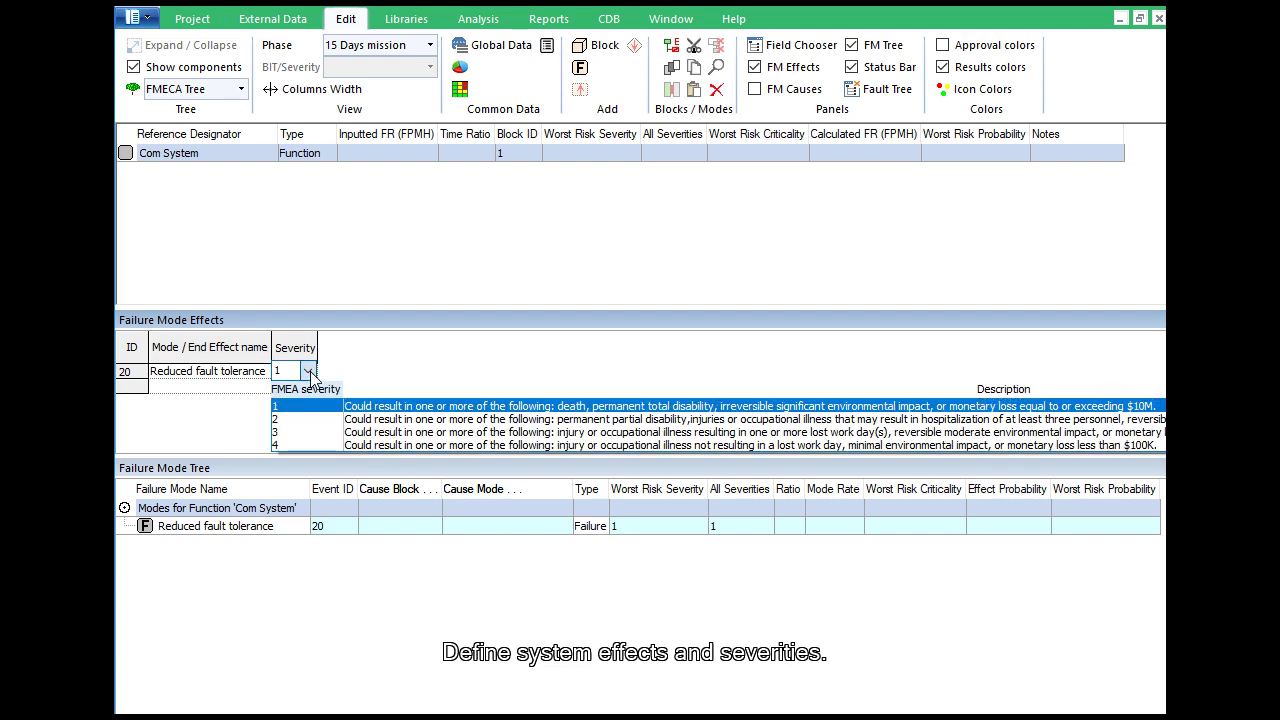
pyautogui.click(299, 424)
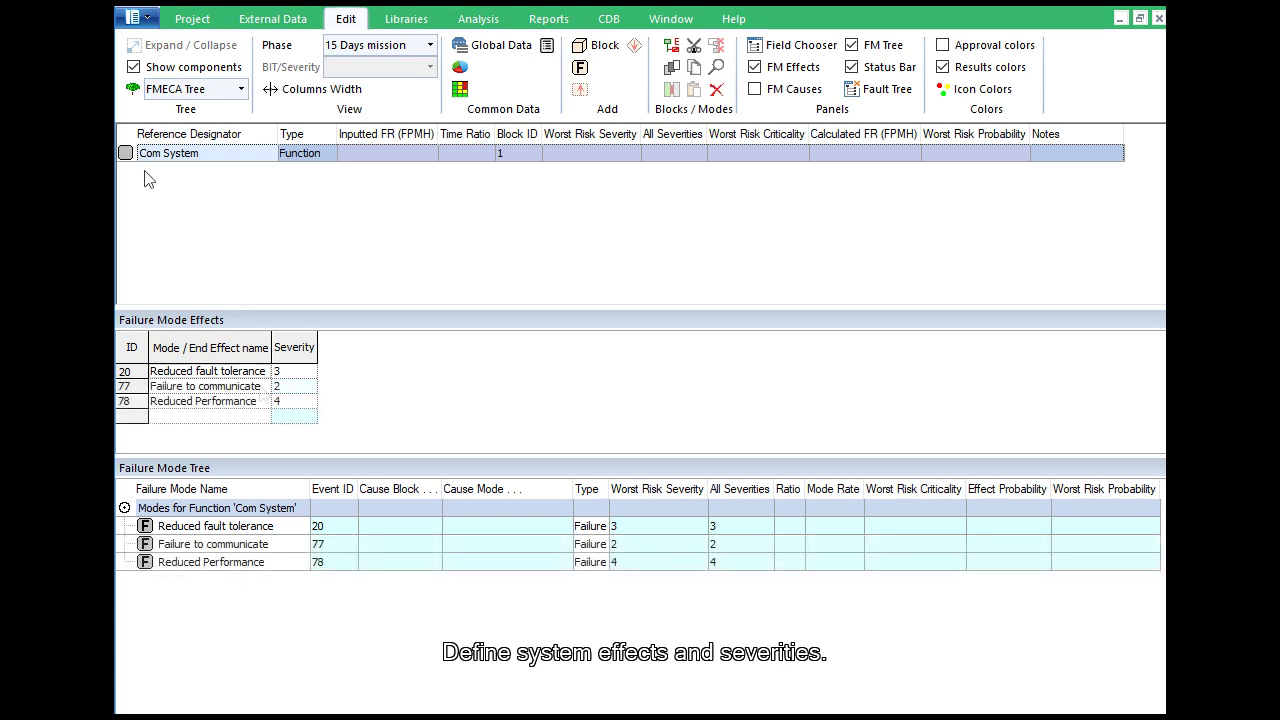
# Add a Function-type block with Ref. Des 'Receivers' under Com System
pyautogui.rightClick(133, 161)
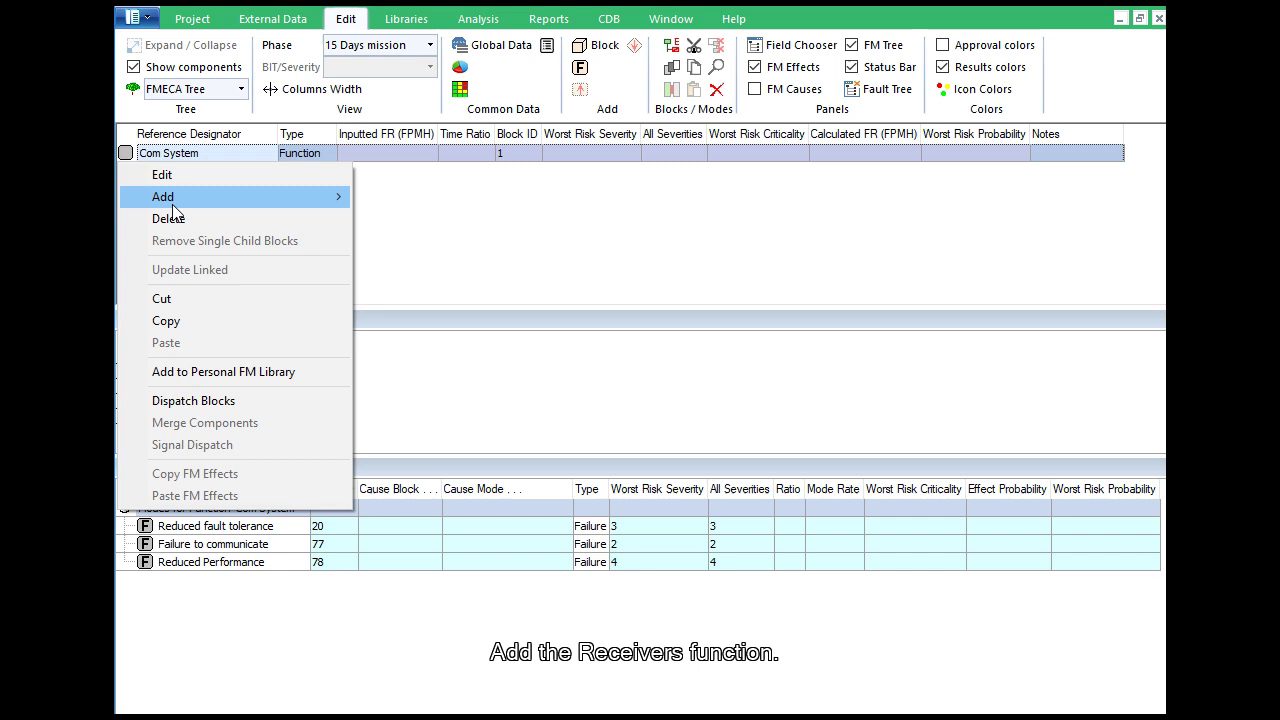
pyautogui.moveTo(251, 206)
pyautogui.click(373, 199)
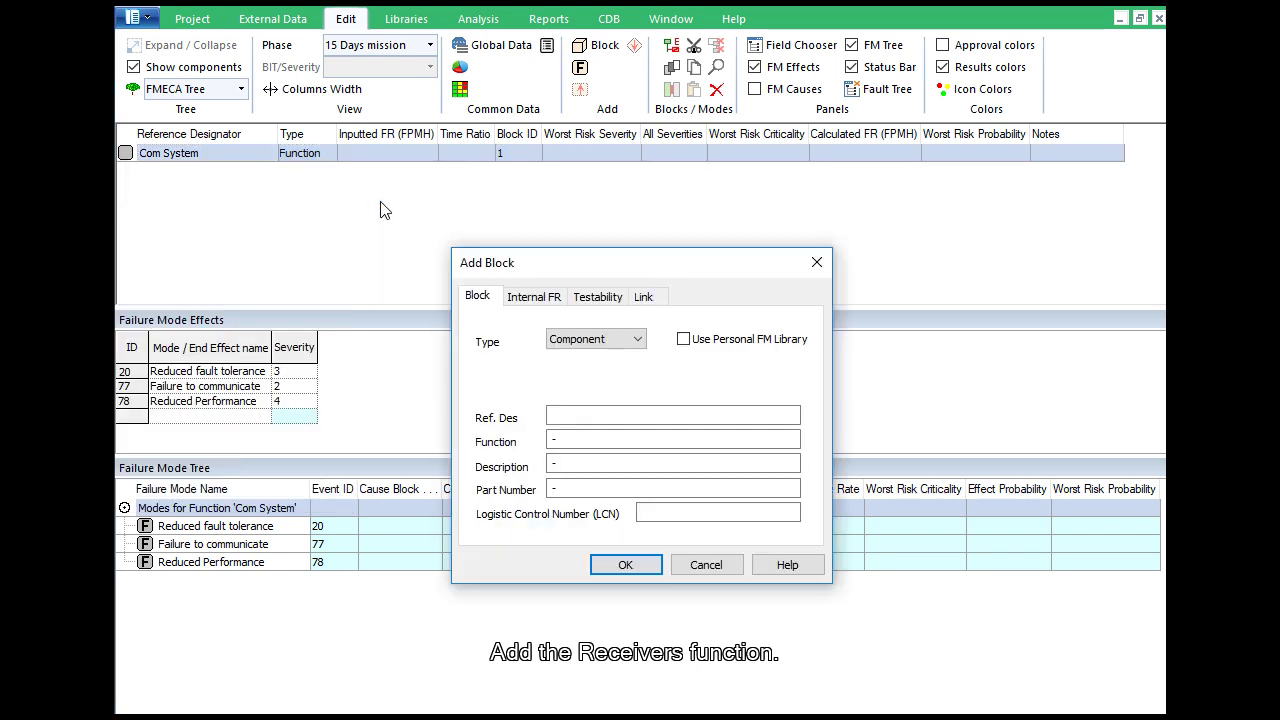
pyautogui.click(600, 339)
pyautogui.click(627, 359)
pyautogui.click(627, 414)
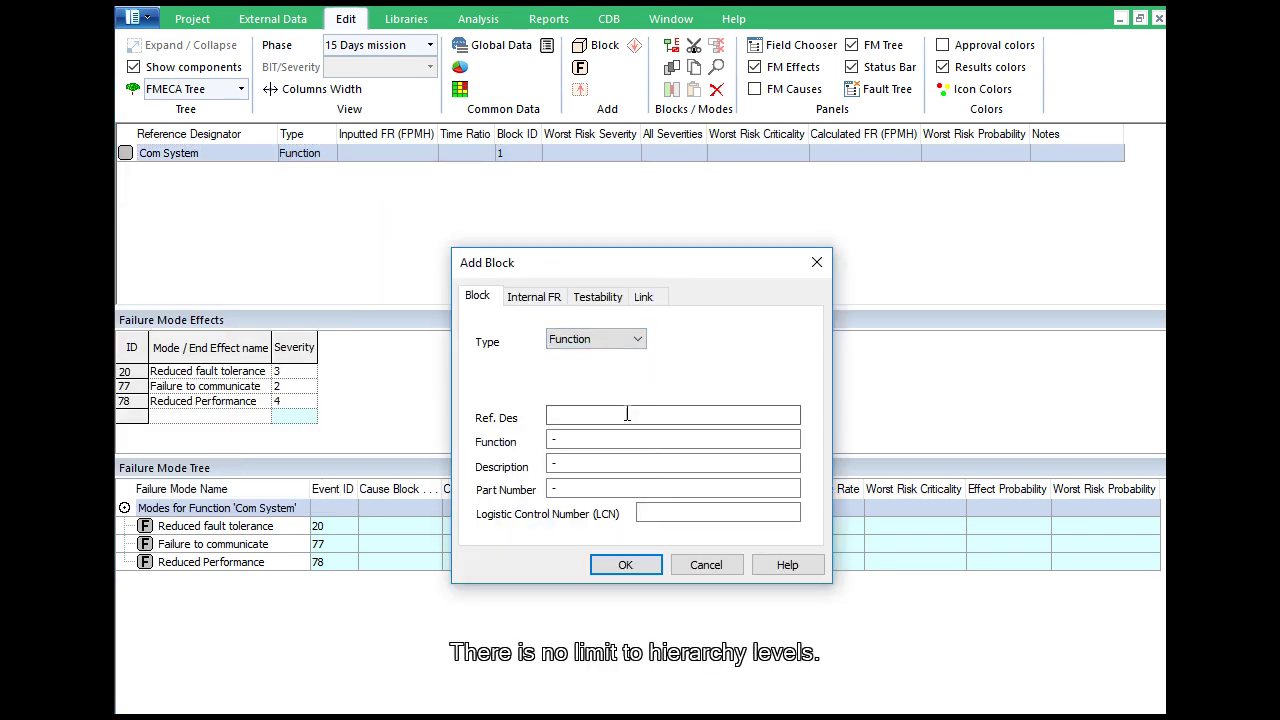
pyautogui.write('Receivers')
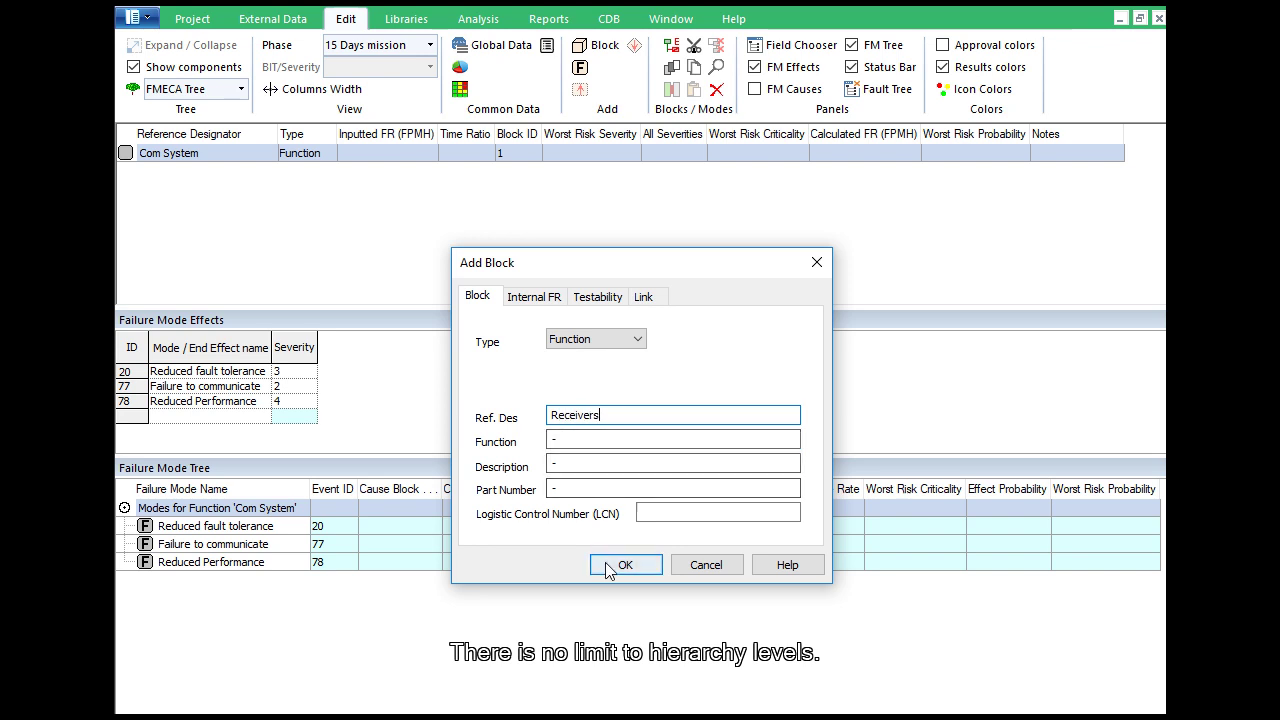
pyautogui.click(622, 566)
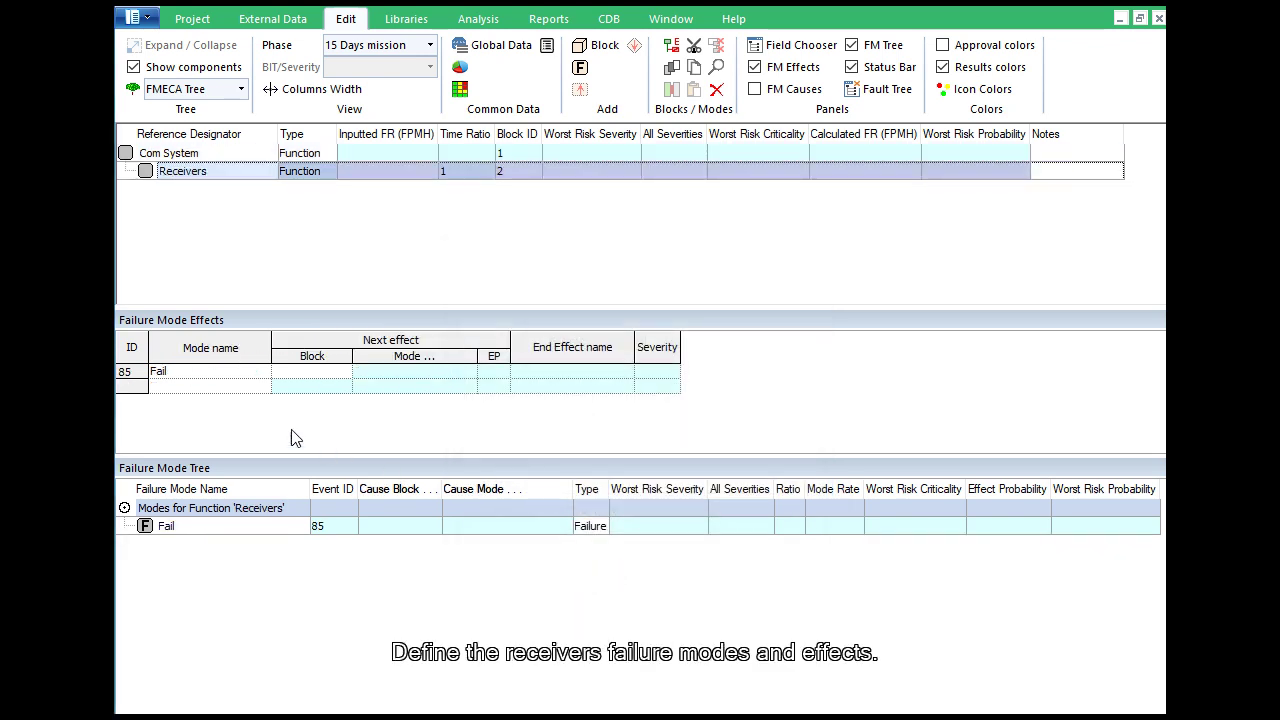
# Add Reduced fault tolerance from the full failure-mode list to Receivers
pyautogui.doubleClick(247, 386)
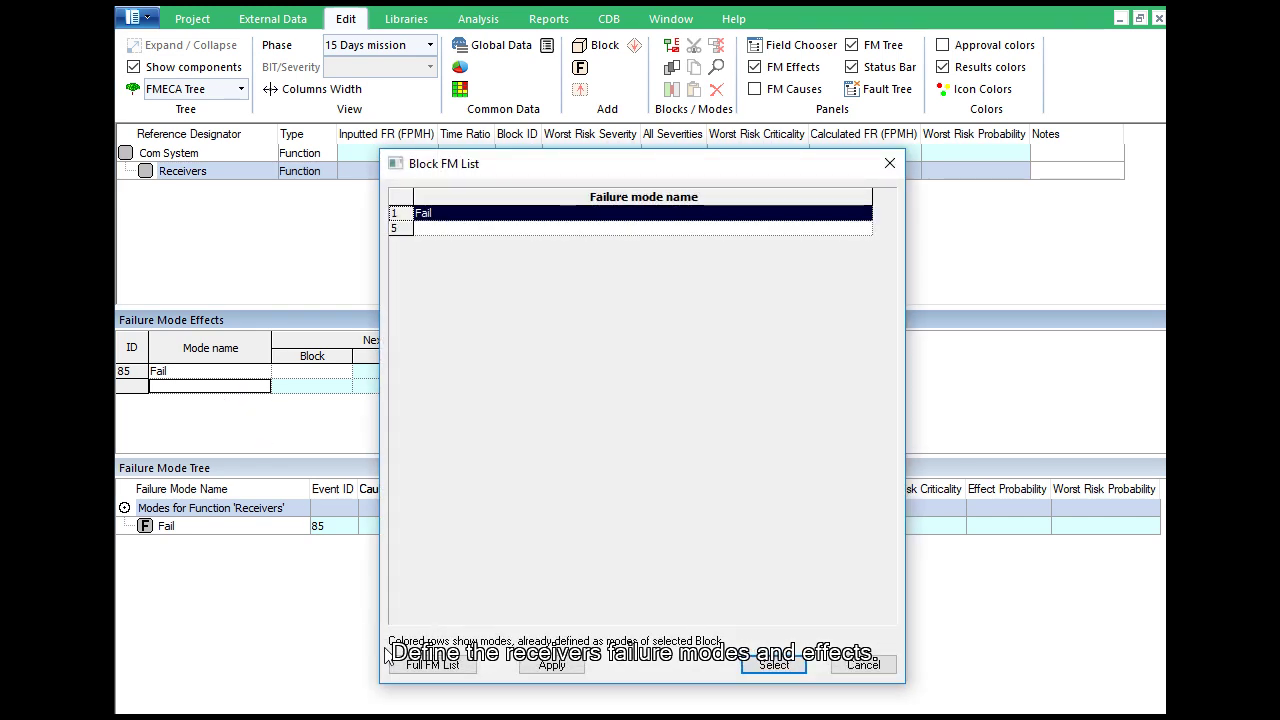
pyautogui.click(408, 665)
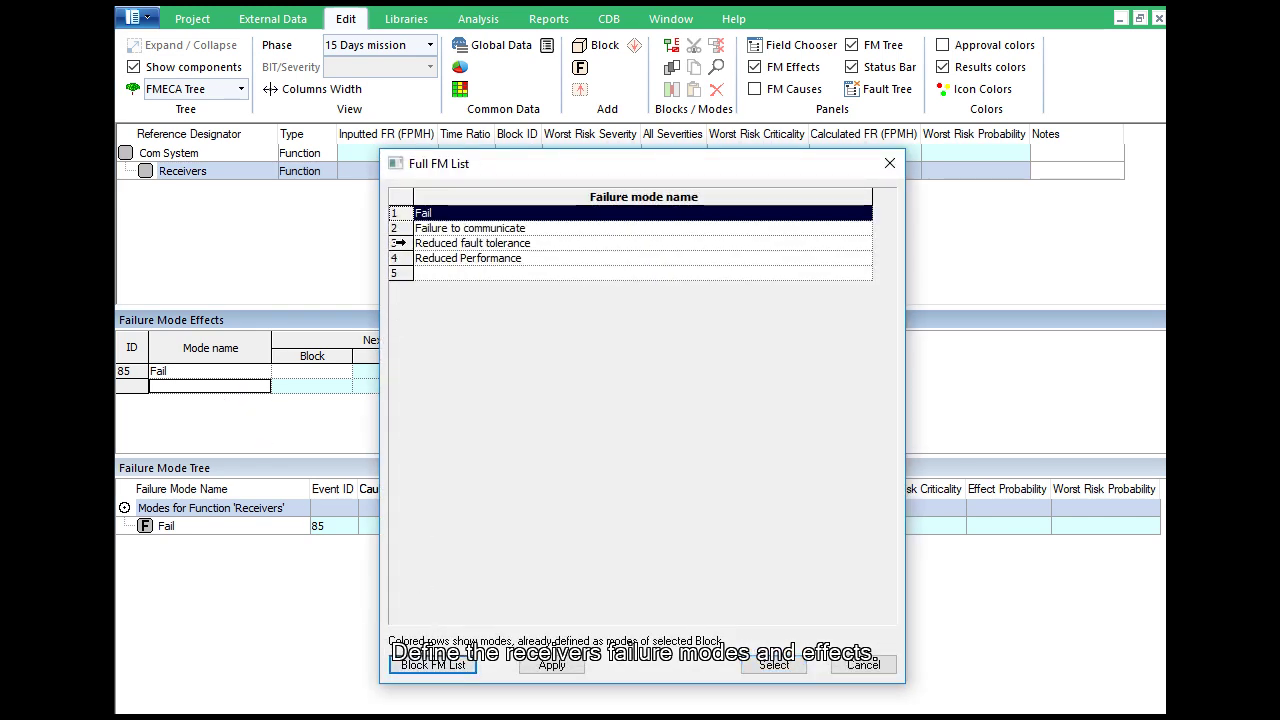
pyautogui.click(397, 243)
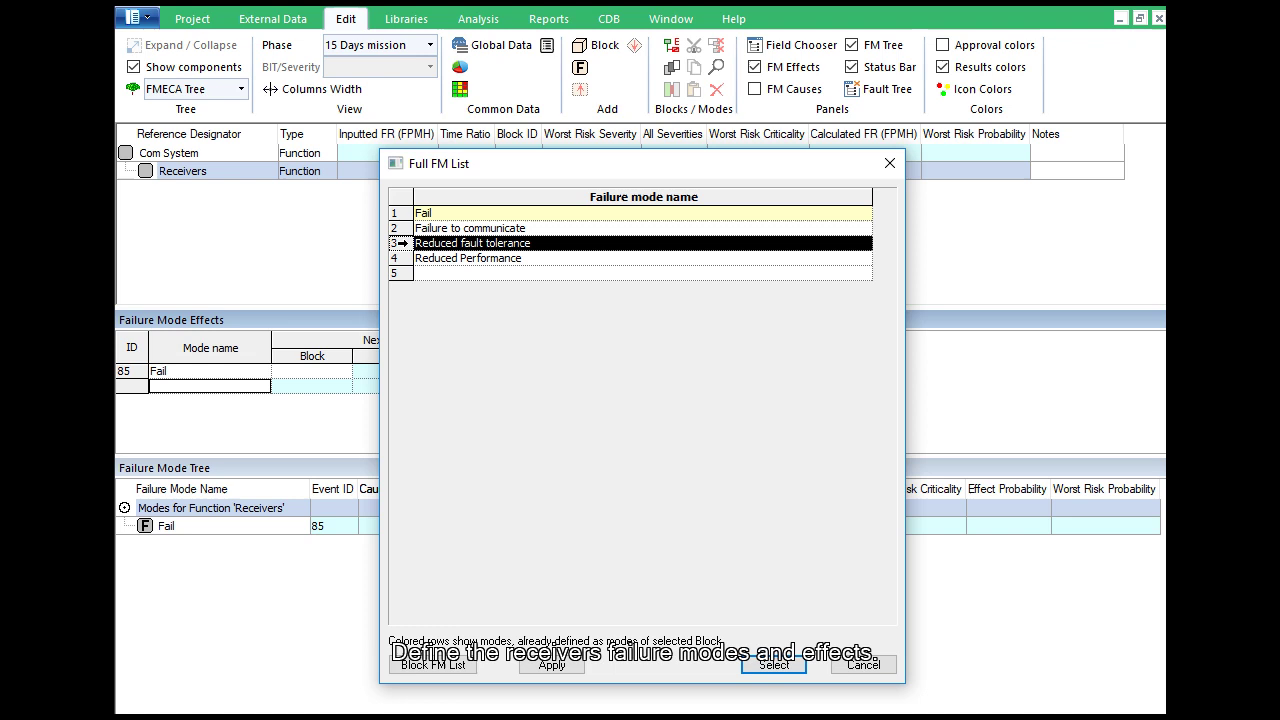
pyautogui.click(773, 664)
# Set the new mode's next effect to Com System's Reduced fault tolerance
pyautogui.click(341, 387)
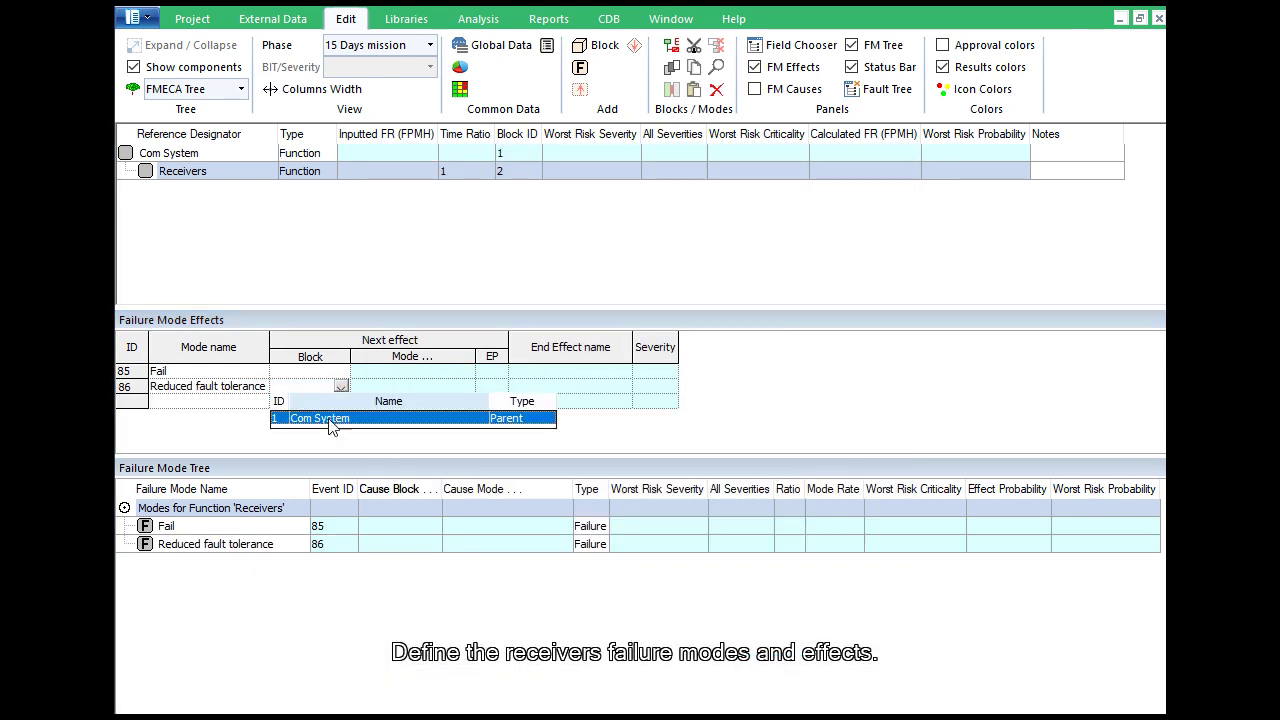
pyautogui.click(337, 424)
pyautogui.click(393, 394)
pyautogui.click(393, 394)
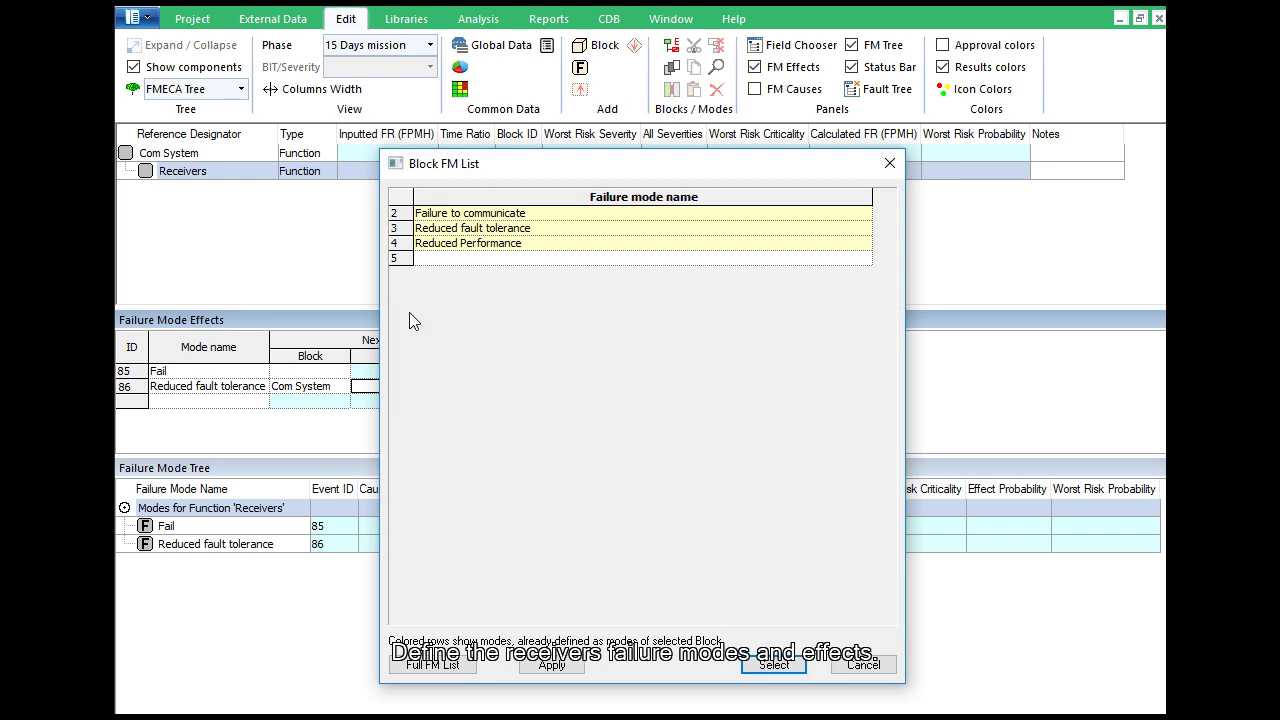
pyautogui.click(404, 228)
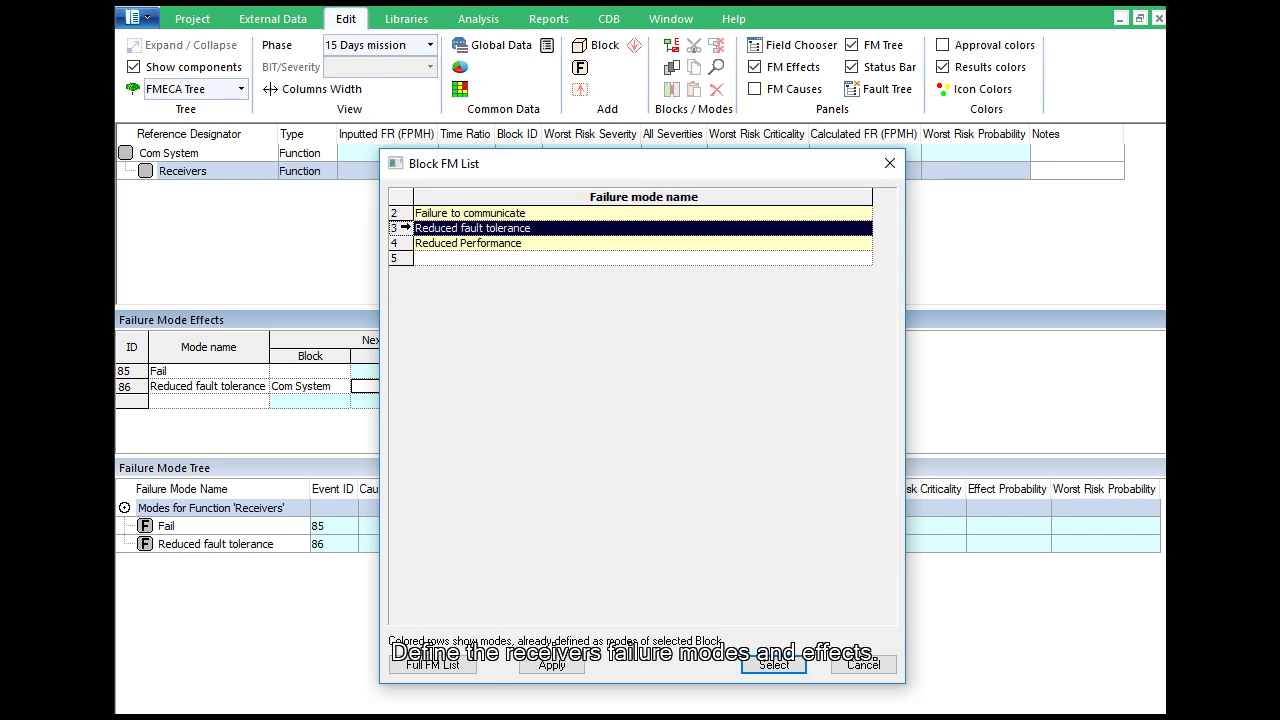
pyautogui.click(775, 664)
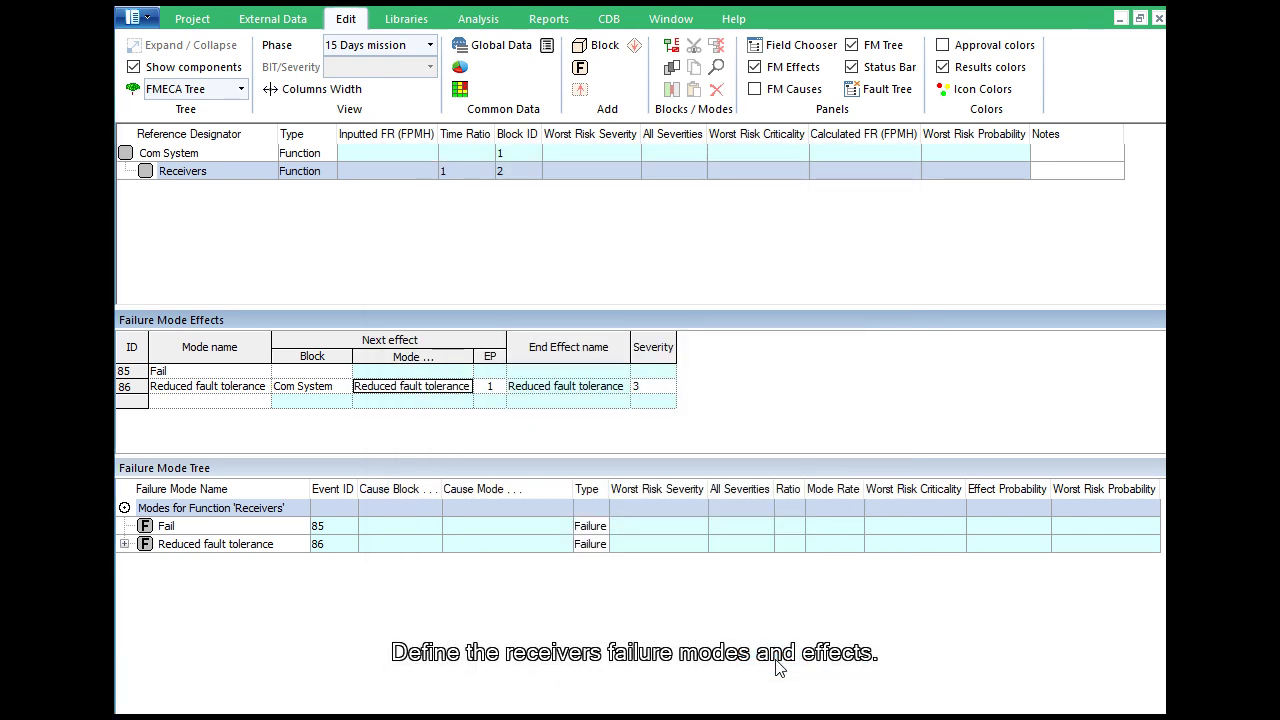
# Delete the default Fail failure mode from Receivers
pyautogui.click(142, 370)
pyautogui.press('Delete')
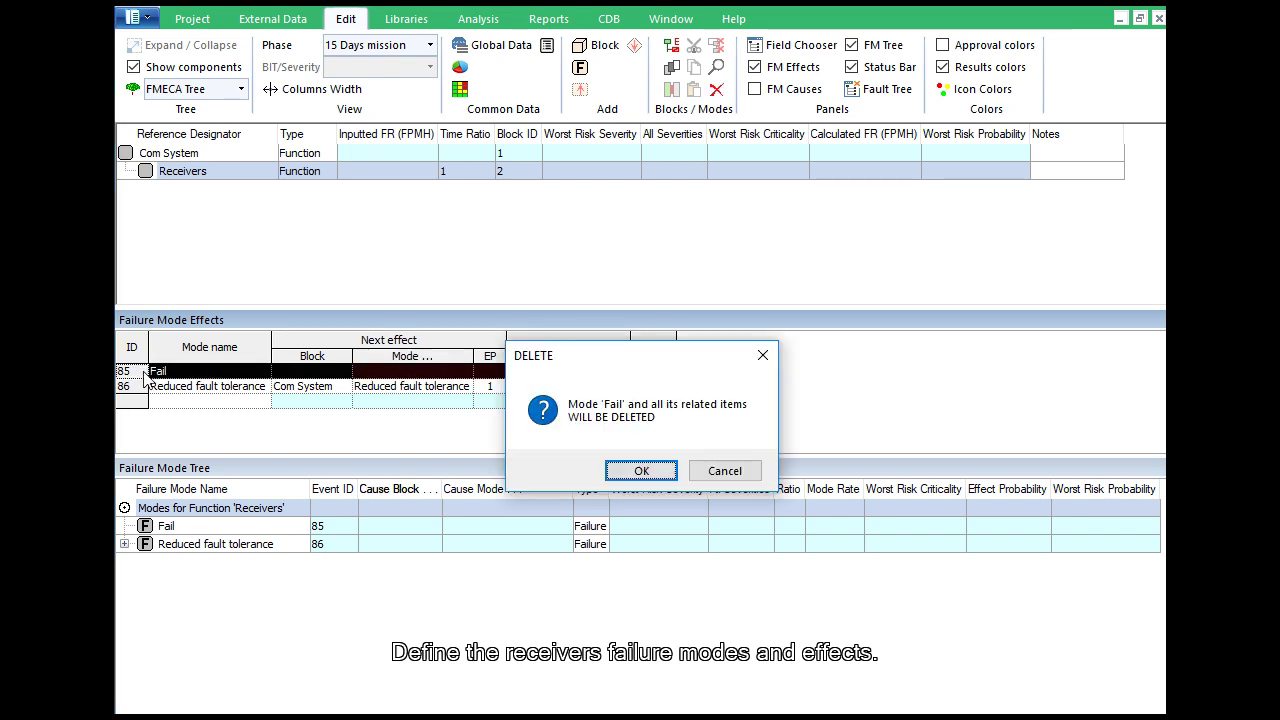
pyautogui.press('Return')
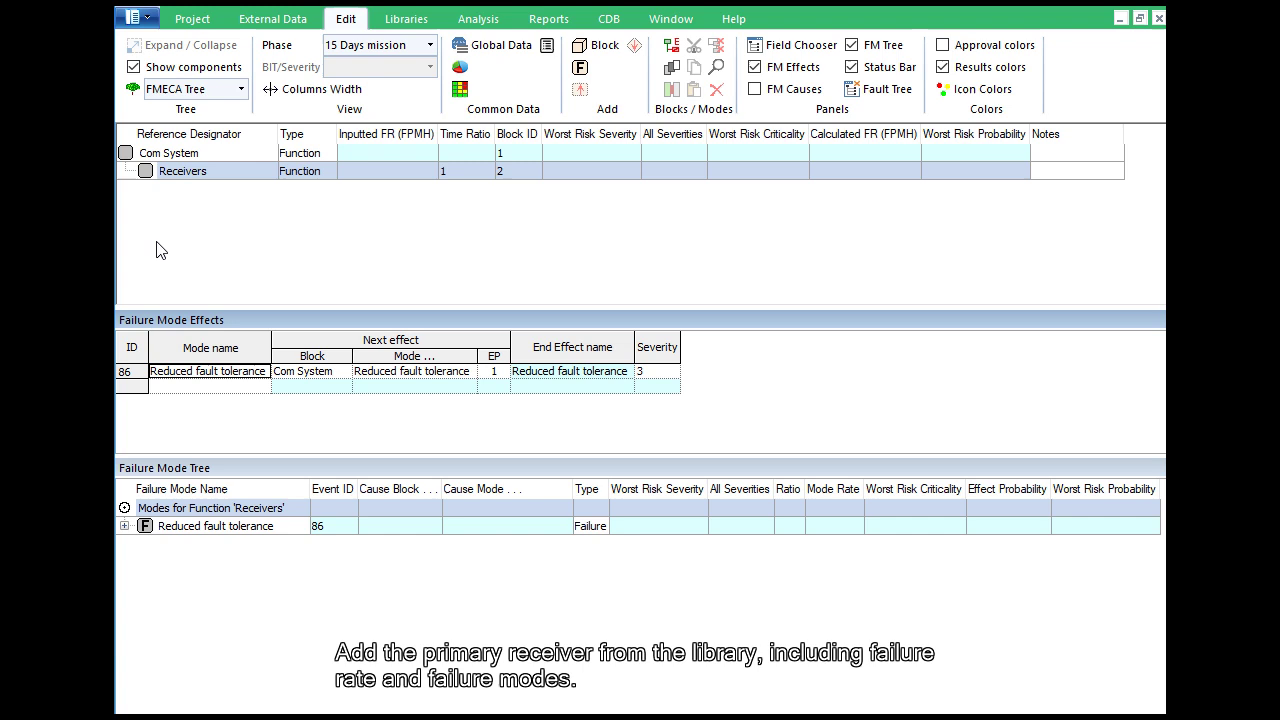
# Add a Primary Receiver component under Receivers from the personal library, class LRUs, device type Receiver
pyautogui.rightClick(146, 174)
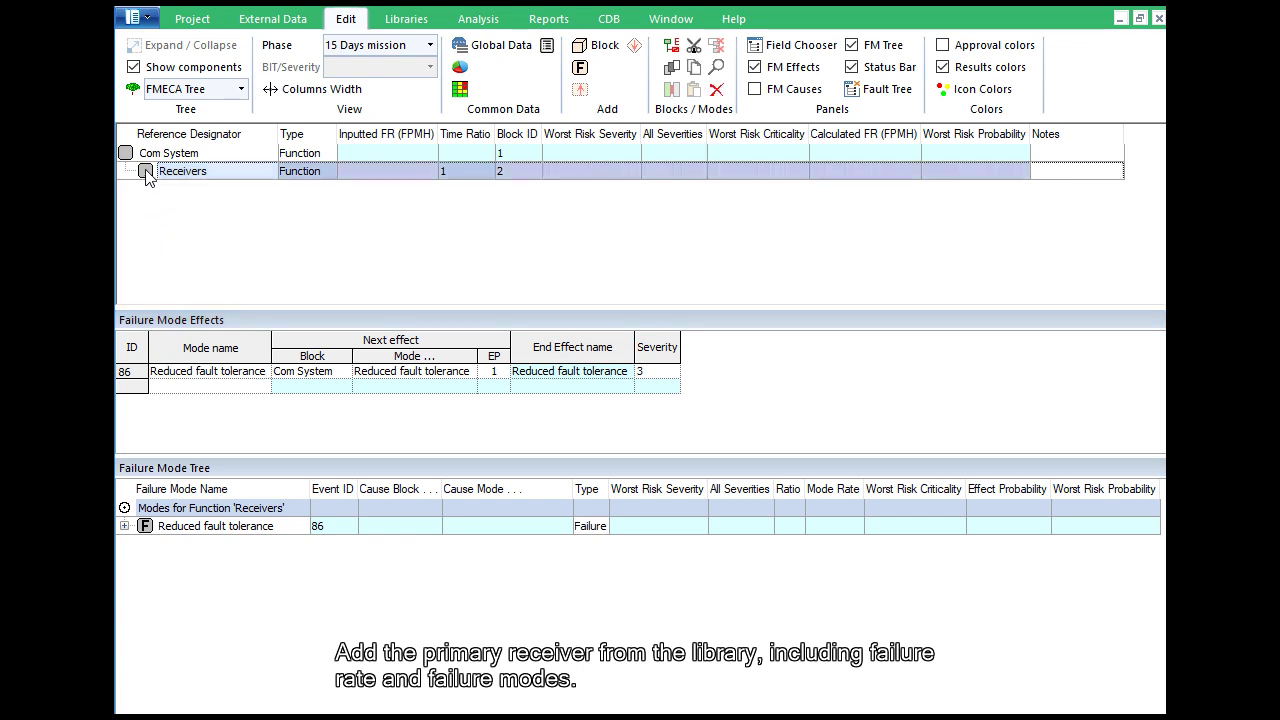
pyautogui.moveTo(203, 219)
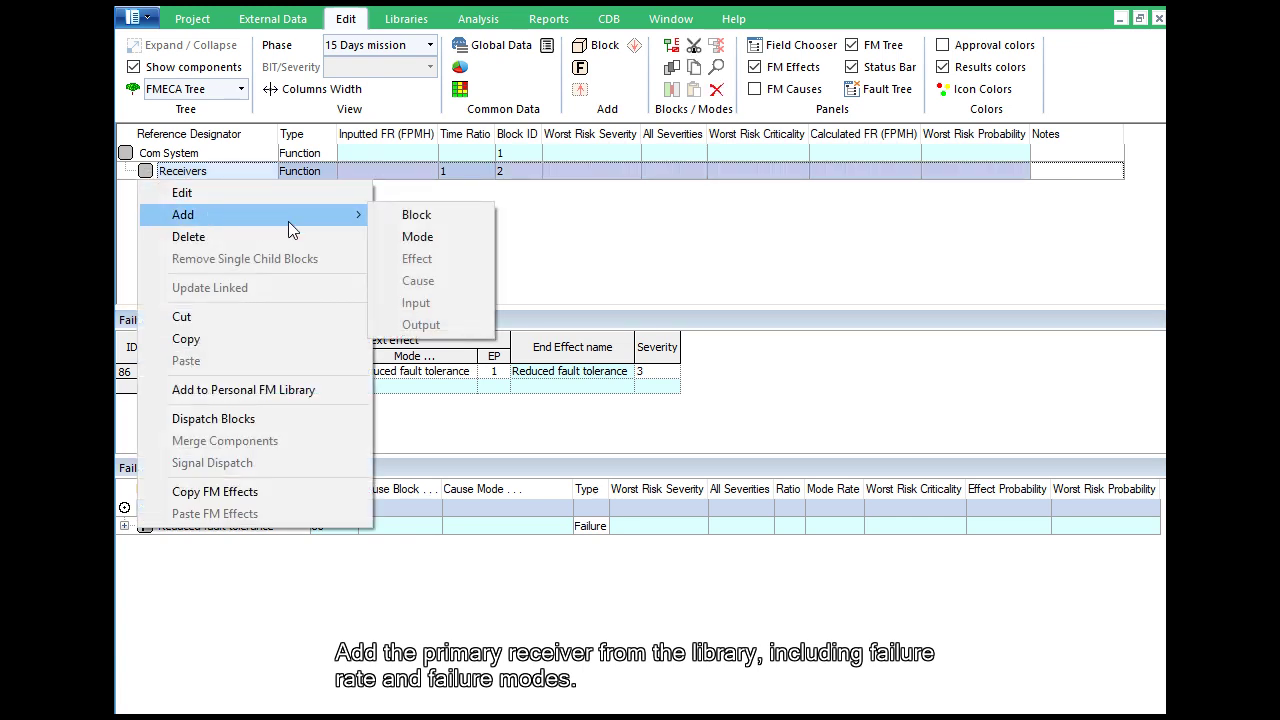
pyautogui.click(412, 215)
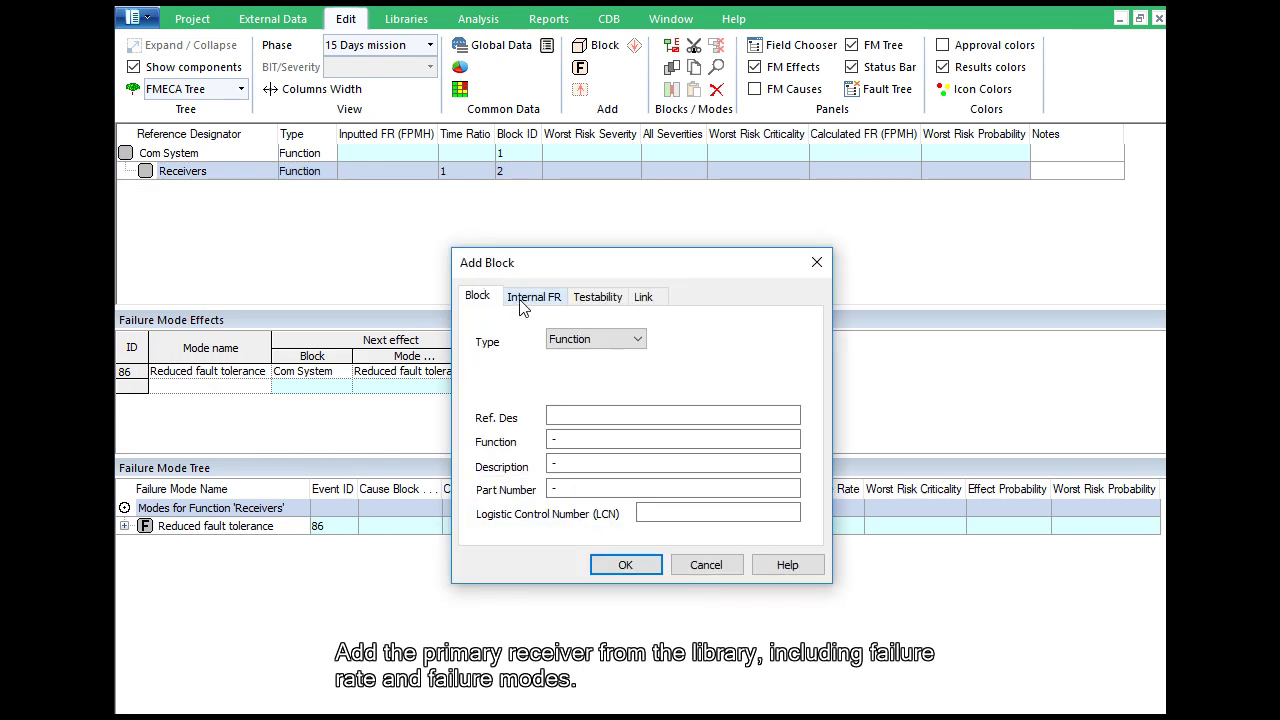
pyautogui.click(583, 341)
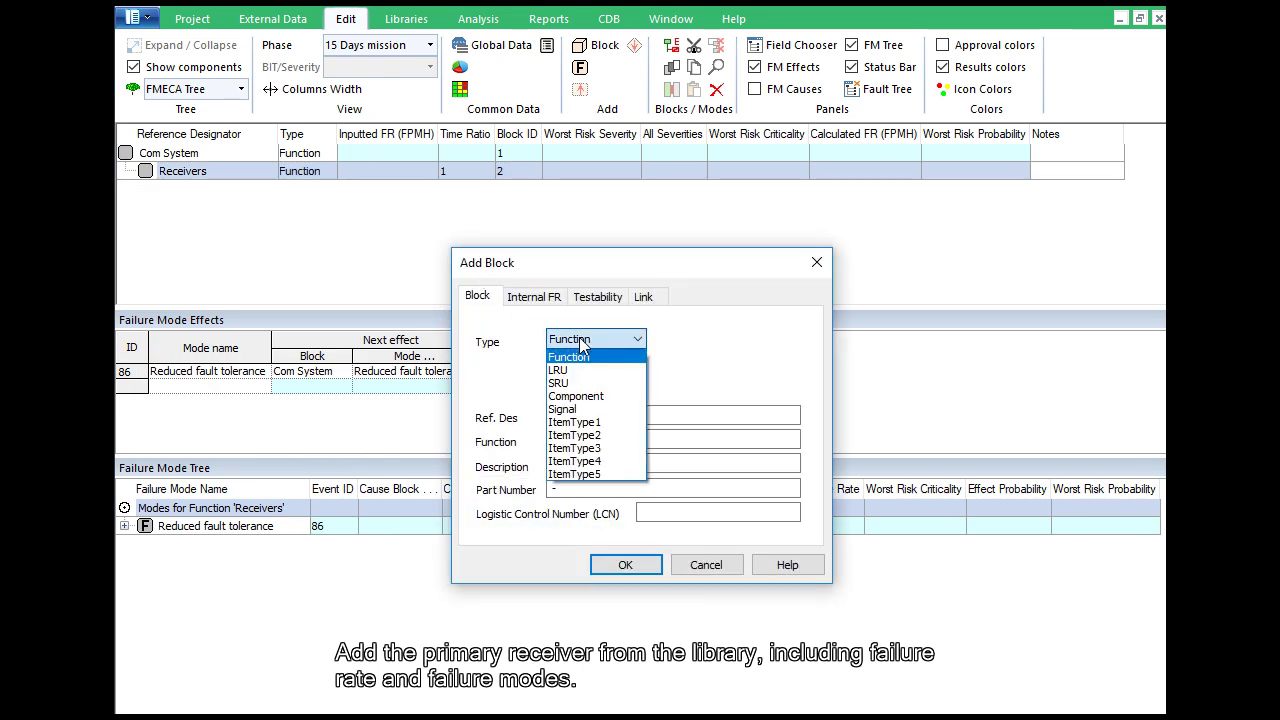
pyautogui.click(590, 397)
pyautogui.click(683, 340)
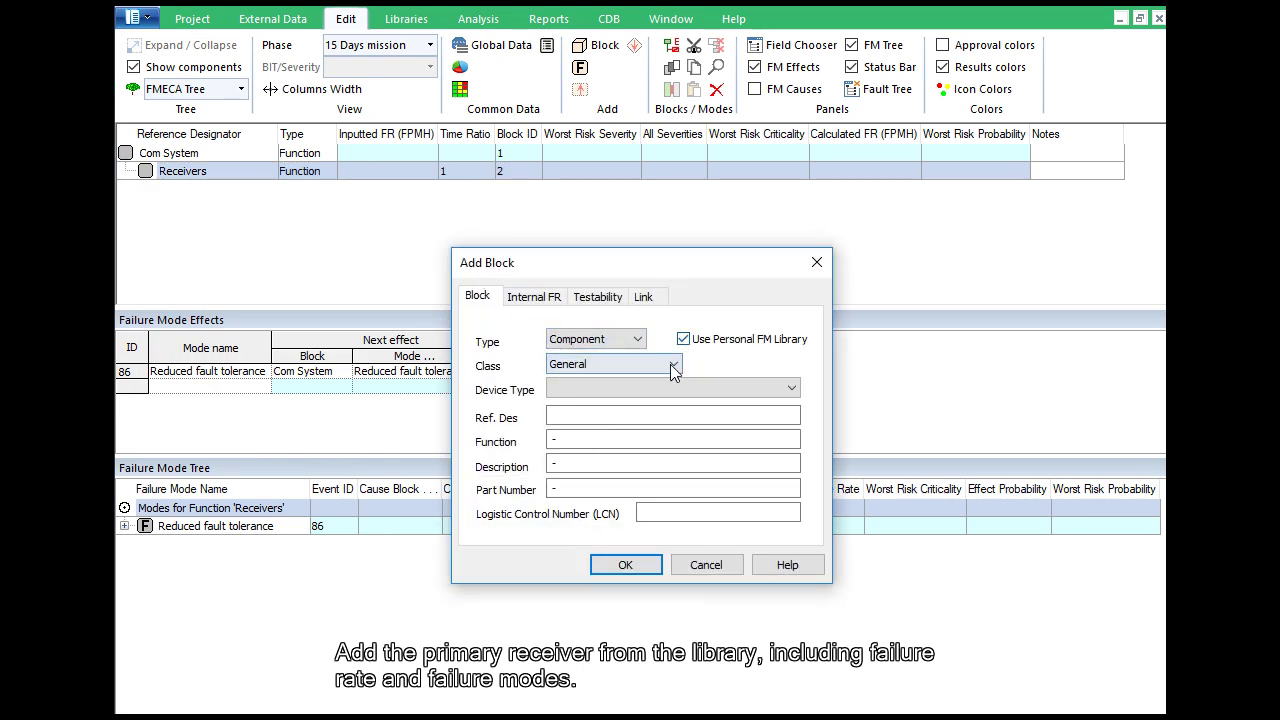
pyautogui.click(673, 364)
pyautogui.click(658, 408)
pyautogui.click(660, 390)
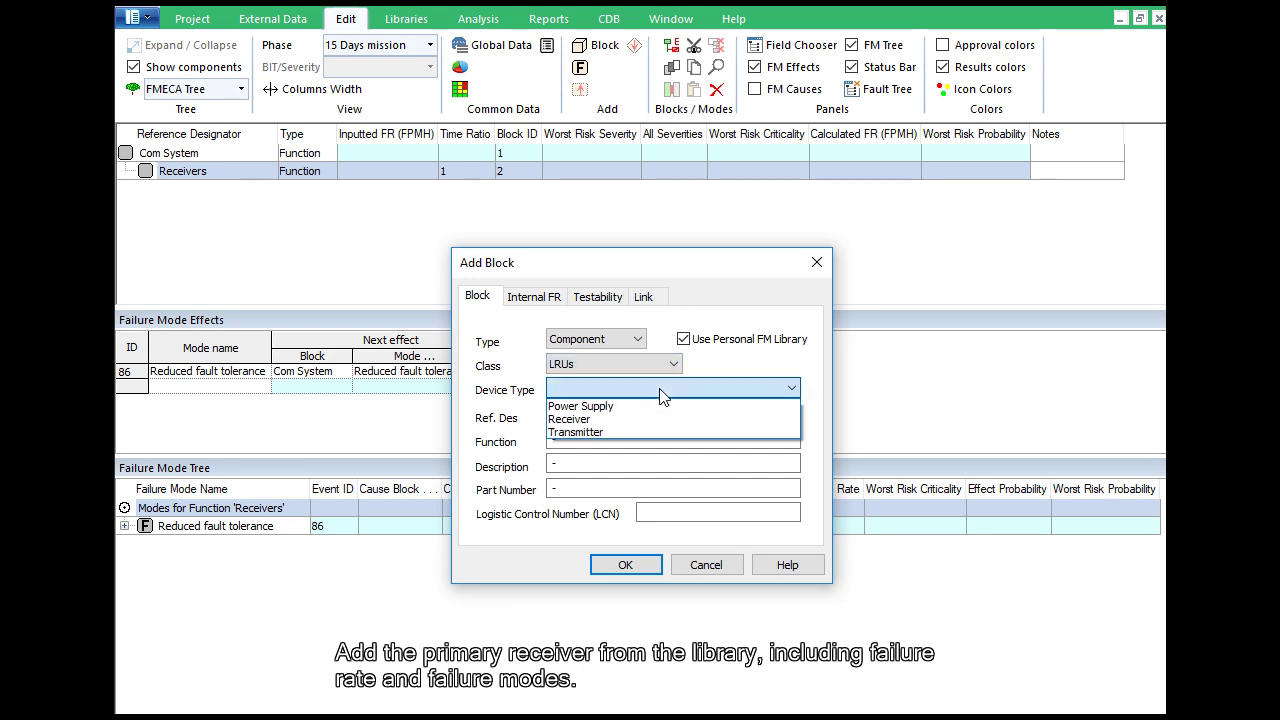
pyautogui.click(655, 419)
pyautogui.click(653, 416)
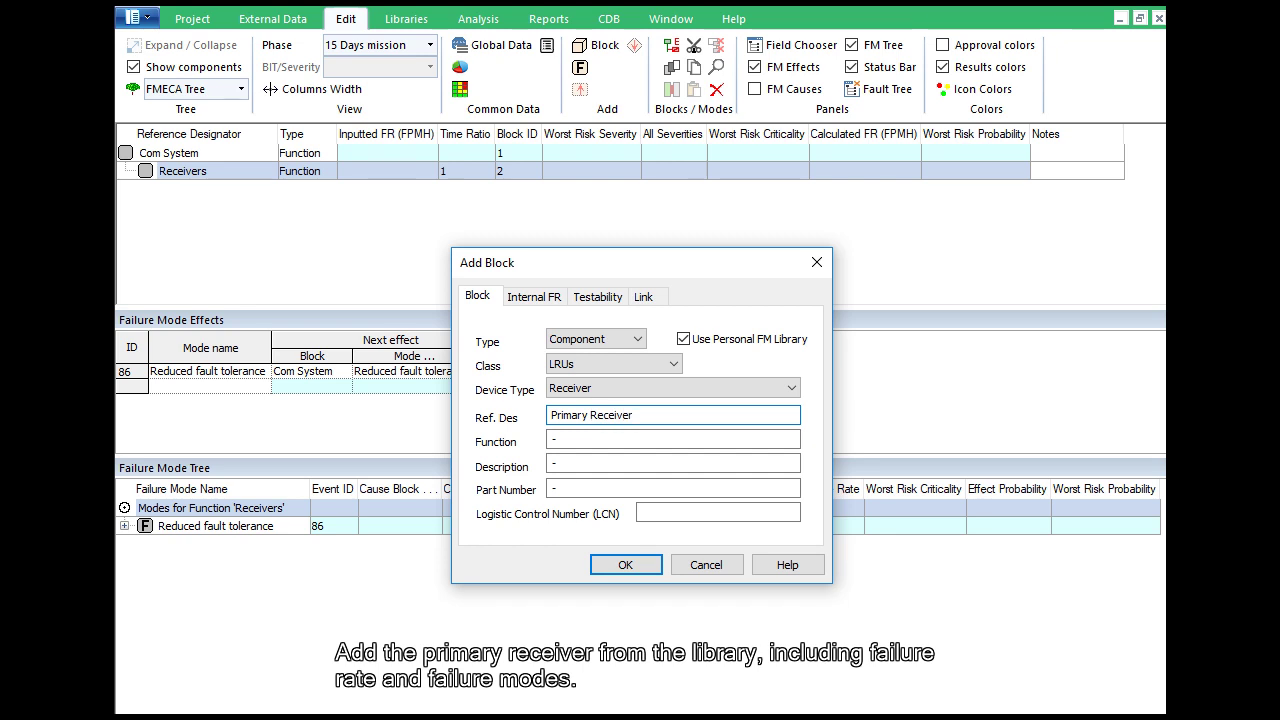
pyautogui.click(625, 565)
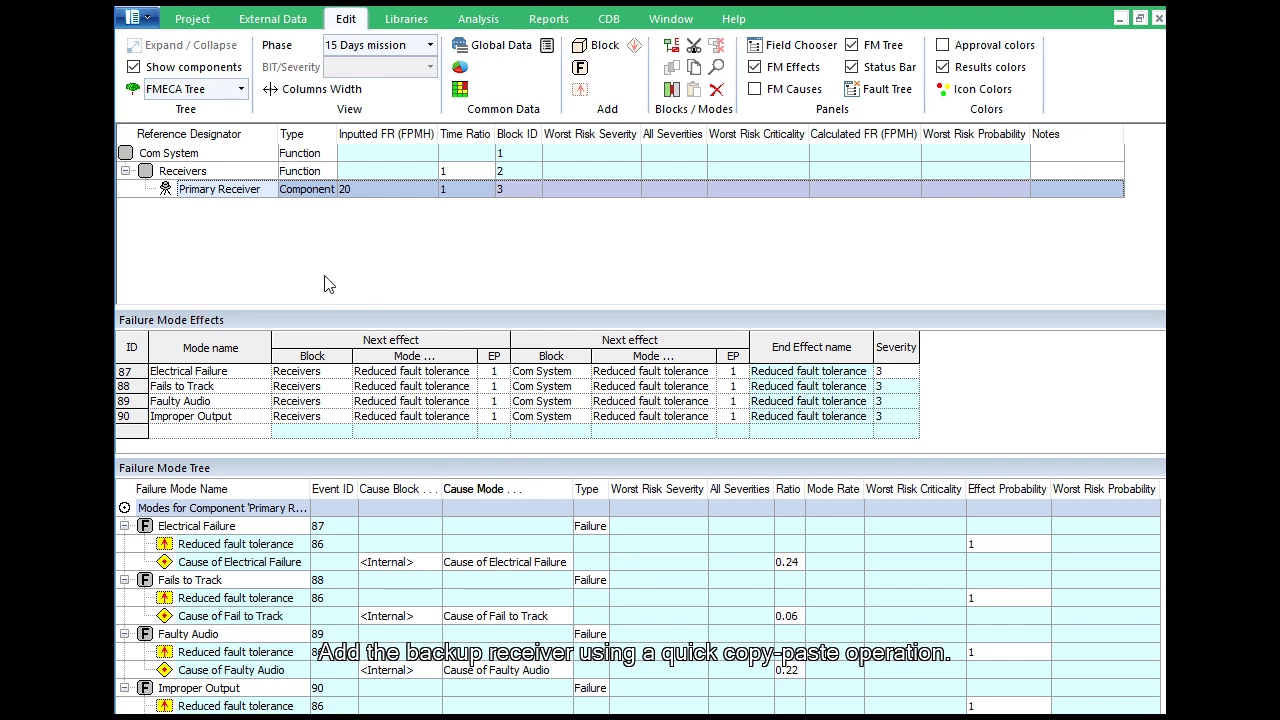
# Copy Primary Receiver, paste it under Receivers, and rename the copy 'Backup Receiver'
pyautogui.rightClick(170, 192)
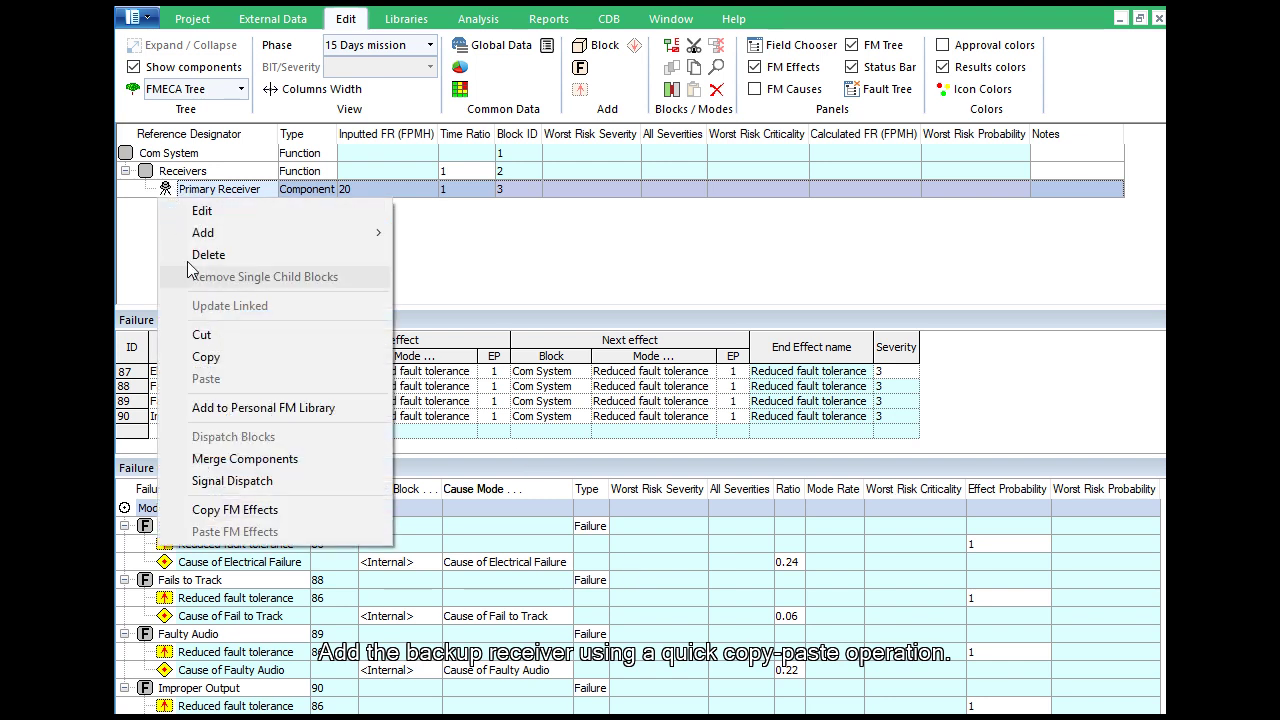
pyautogui.click(206, 358)
pyautogui.rightClick(152, 172)
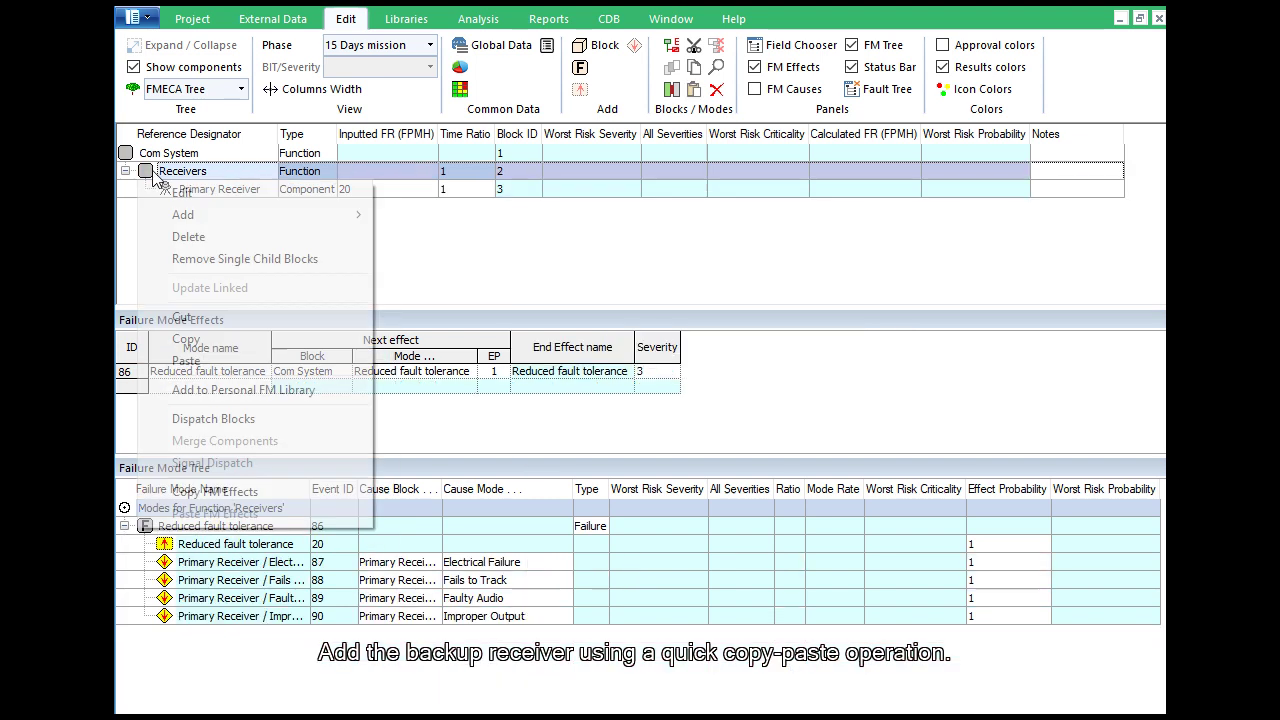
pyautogui.click(186, 360)
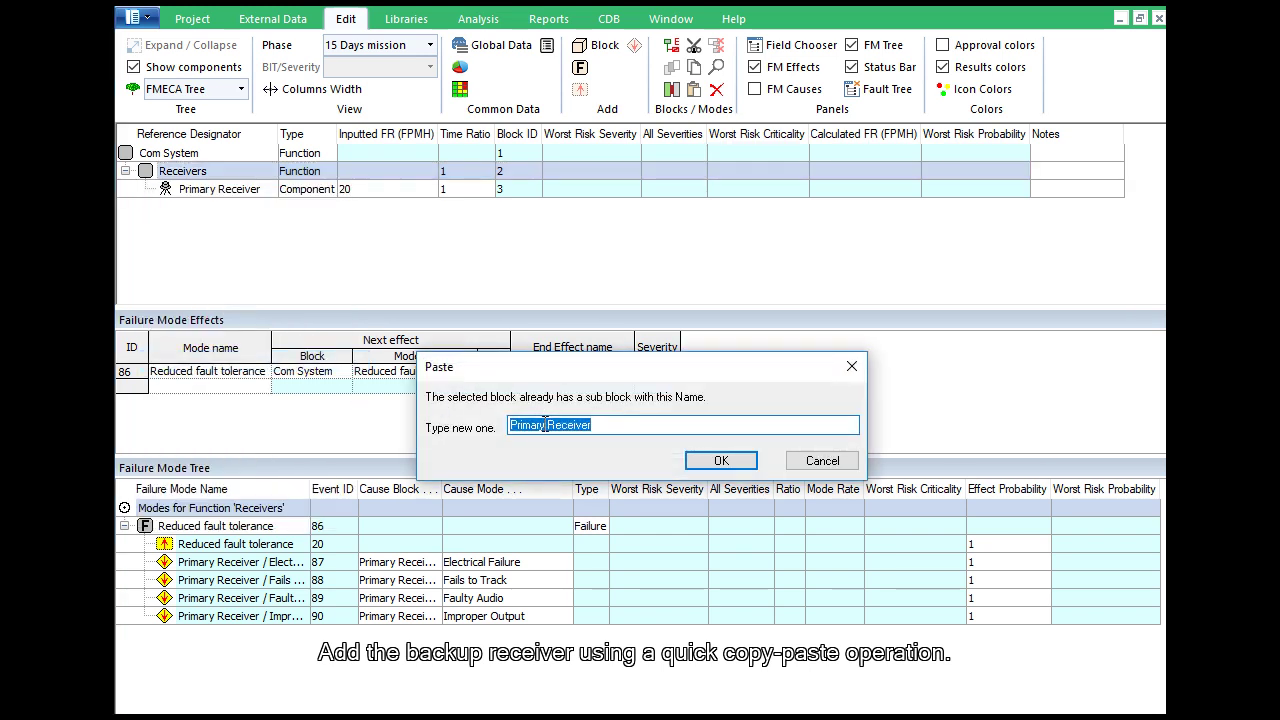
pyautogui.moveTo(545, 425); pyautogui.dragTo(502, 426)
pyautogui.write('Backup')
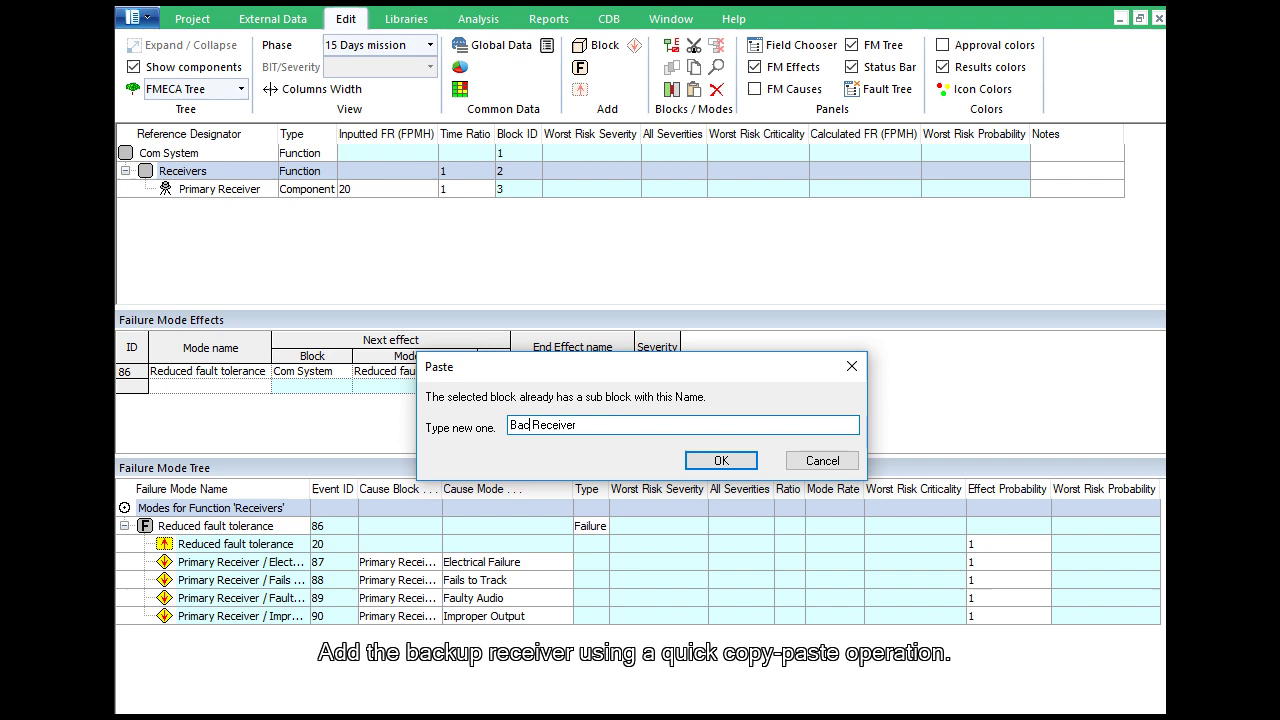
pyautogui.click(721, 461)
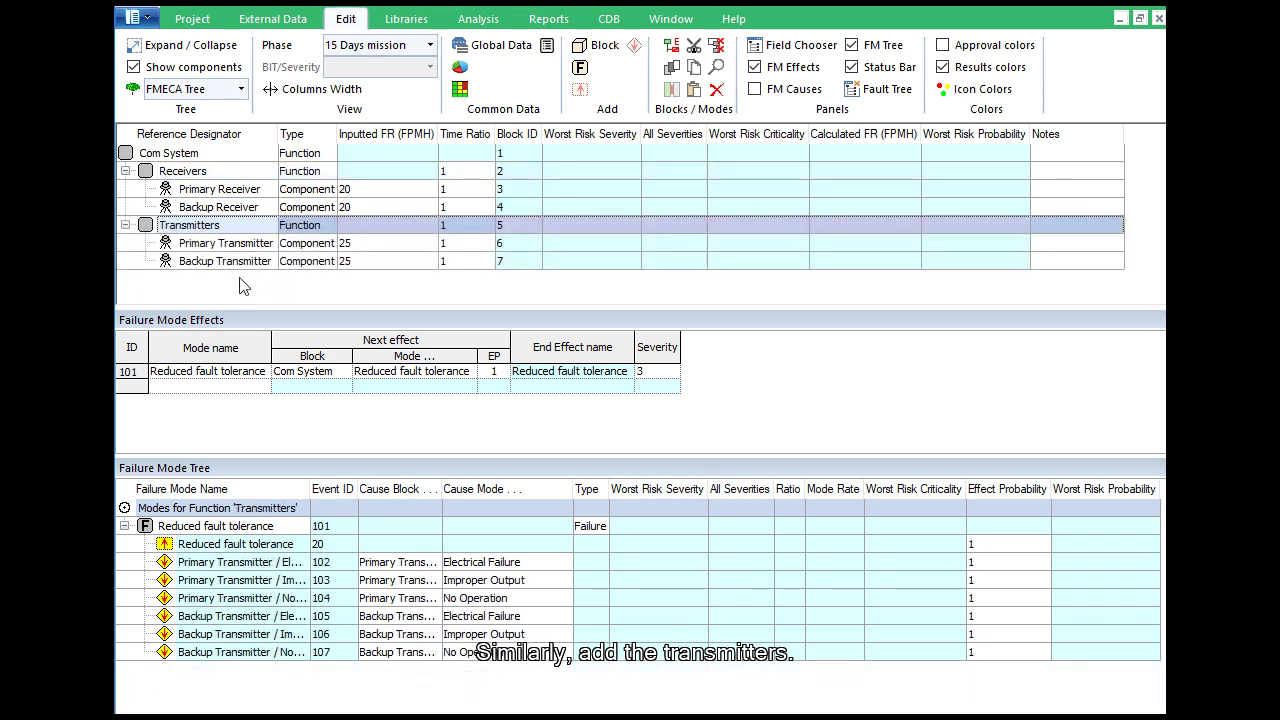
# Add a 'PS' component under Com System from the personal library, class LRUs, device type Power Supply
pyautogui.click(127, 157)
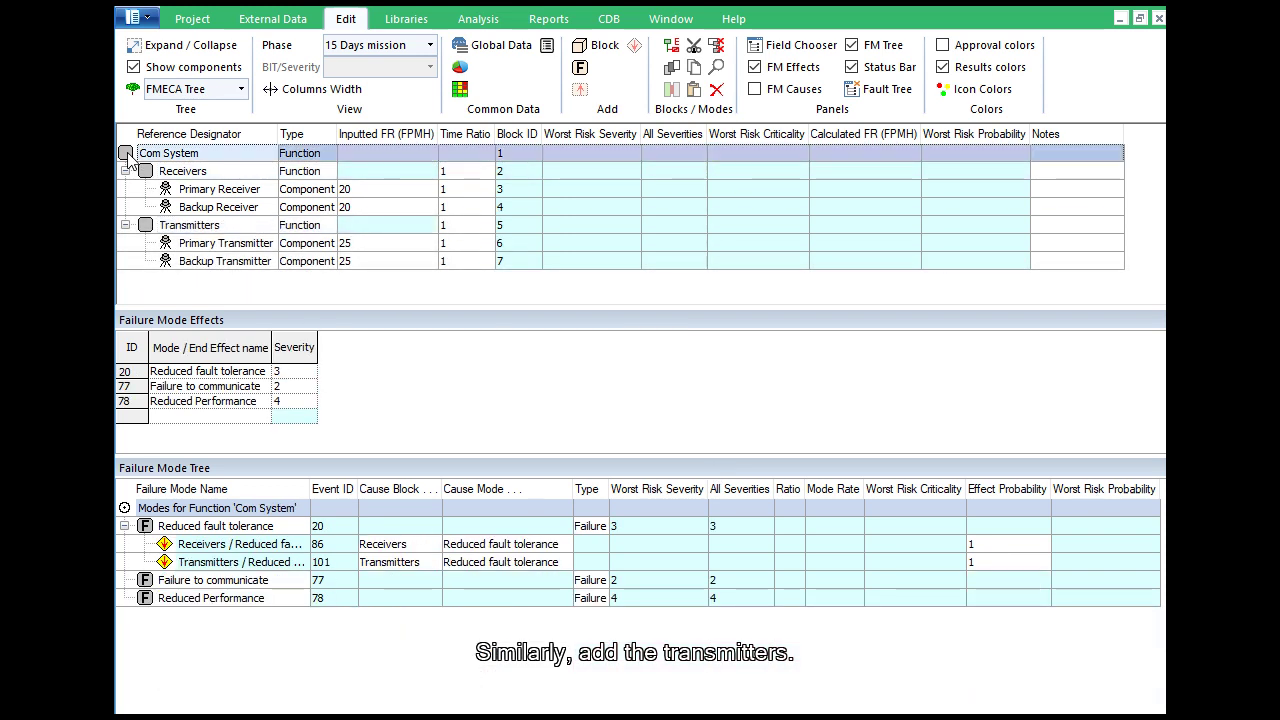
pyautogui.rightClick(127, 157)
pyautogui.moveTo(256, 208)
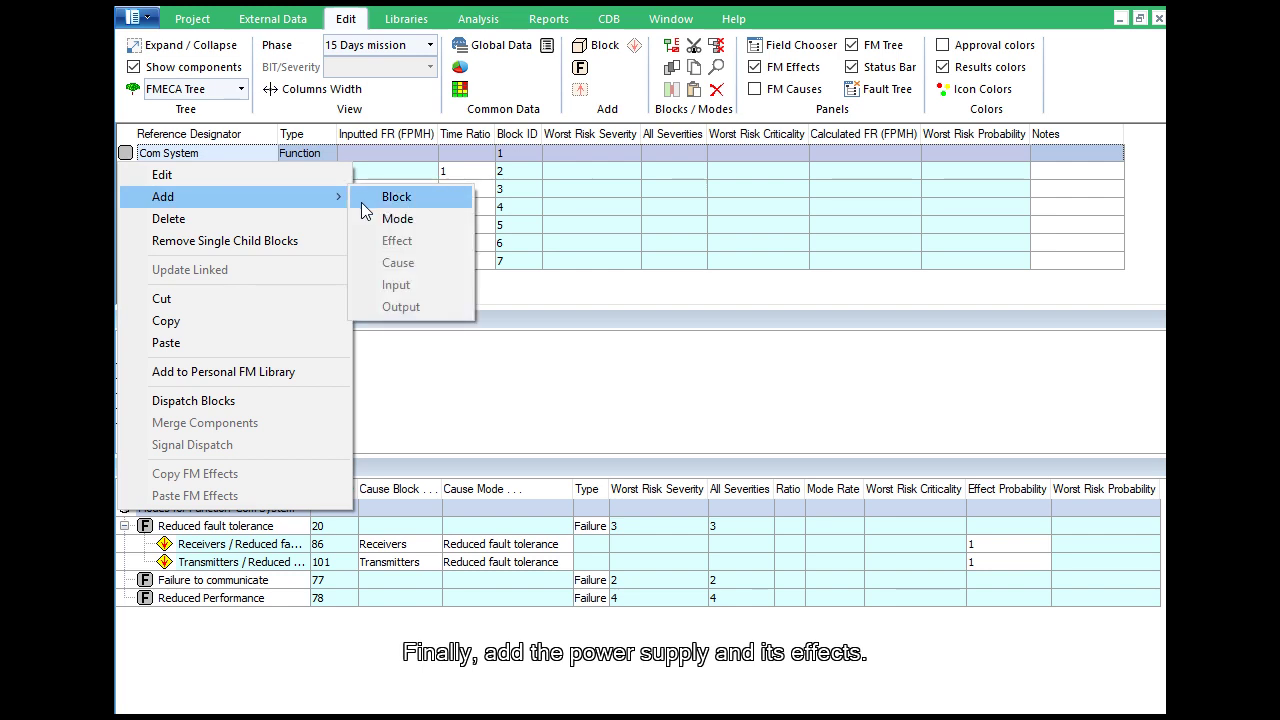
pyautogui.click(375, 207)
pyautogui.click(684, 339)
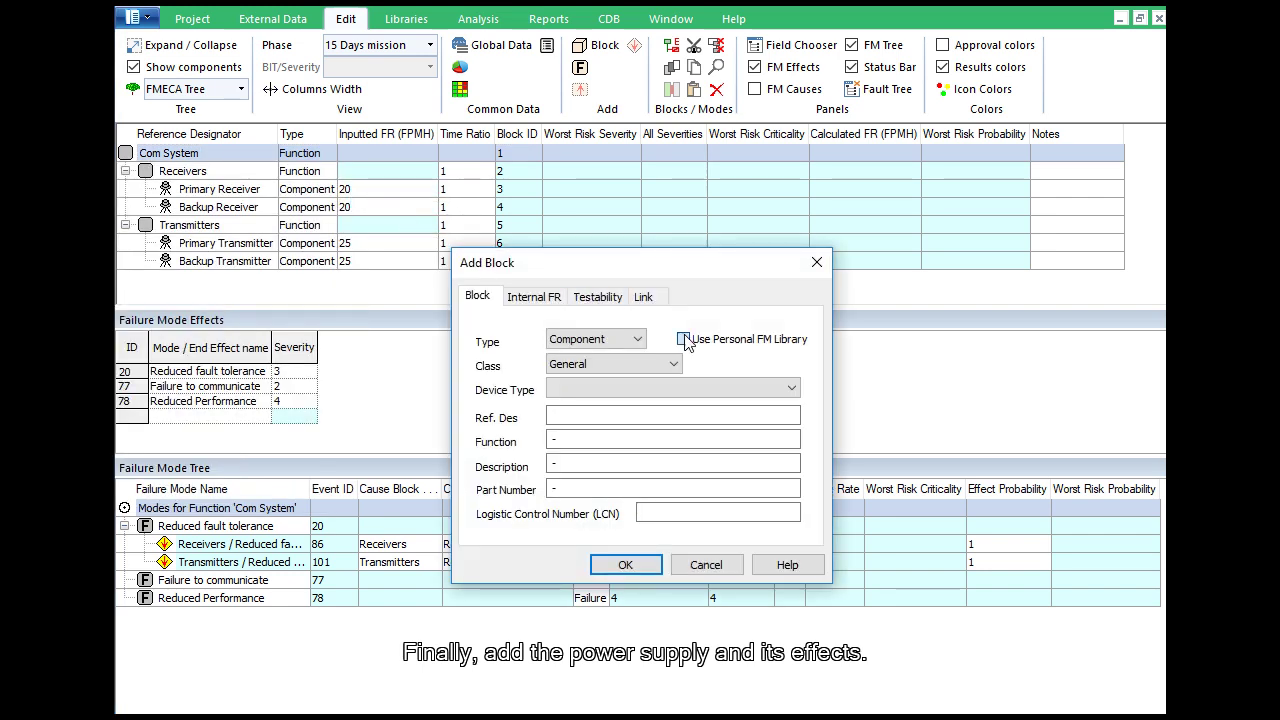
pyautogui.click(673, 364)
pyautogui.click(652, 408)
pyautogui.click(655, 389)
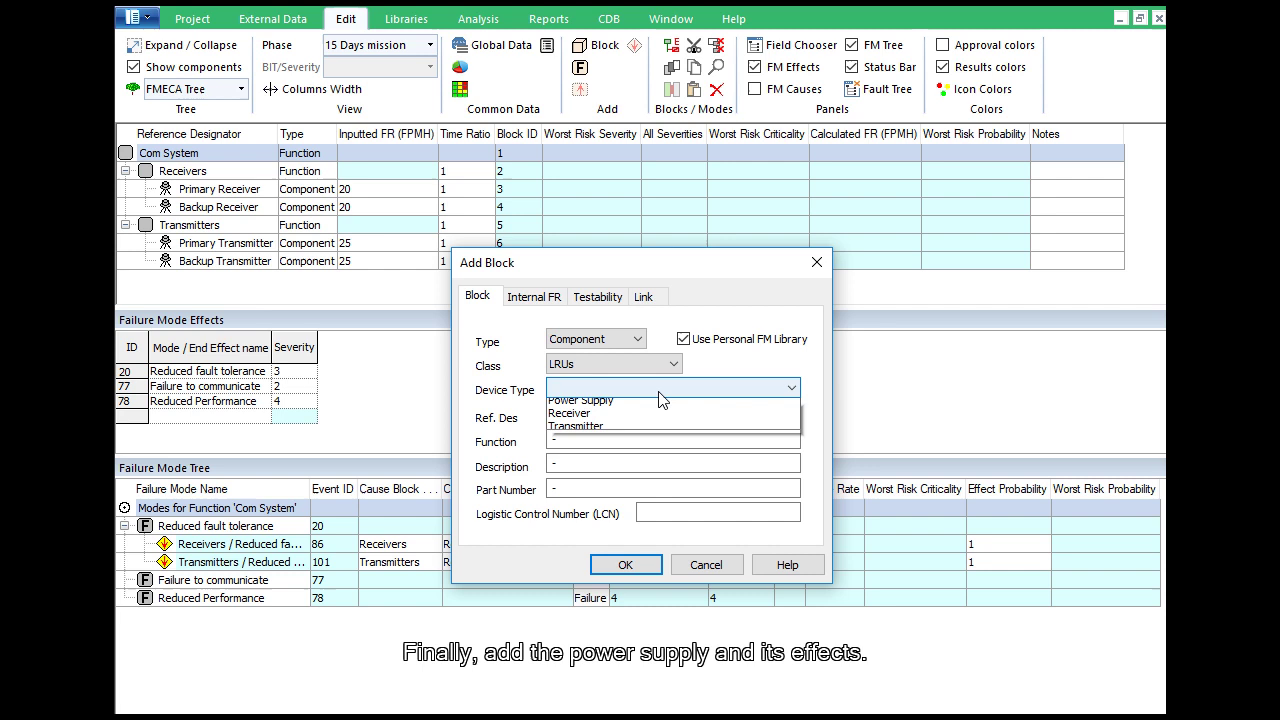
pyautogui.click(653, 408)
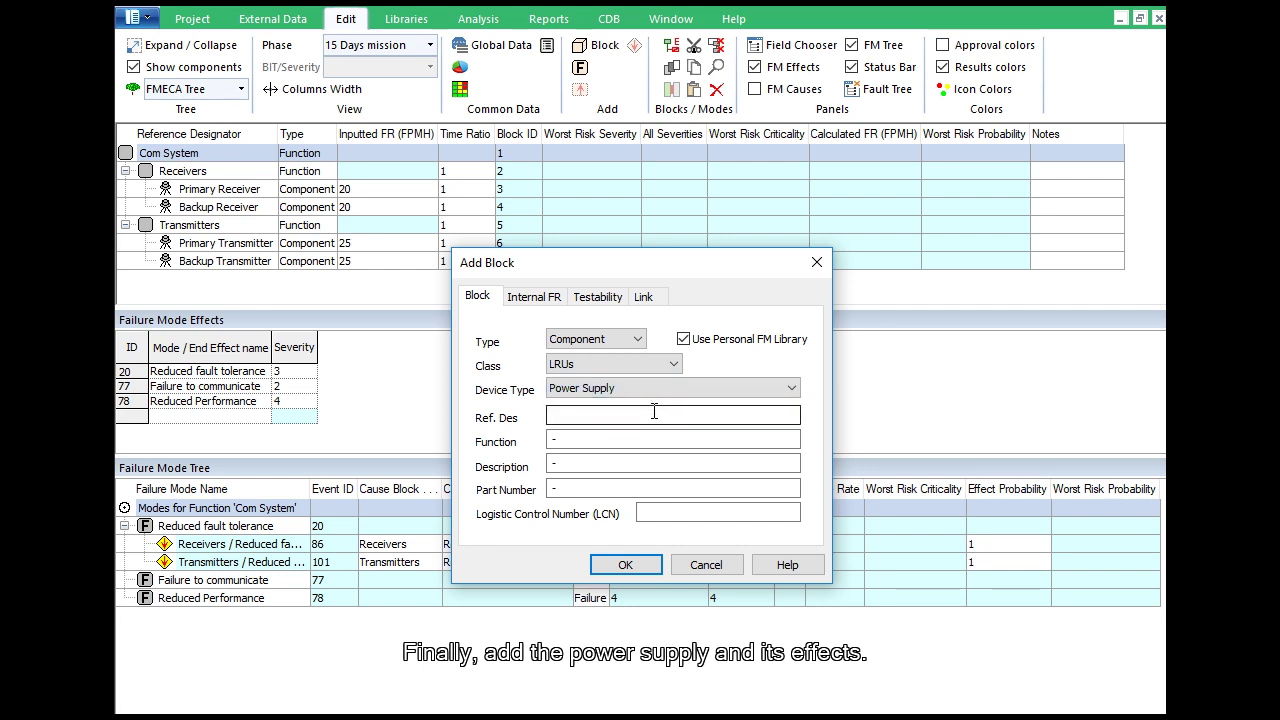
pyautogui.click(654, 416)
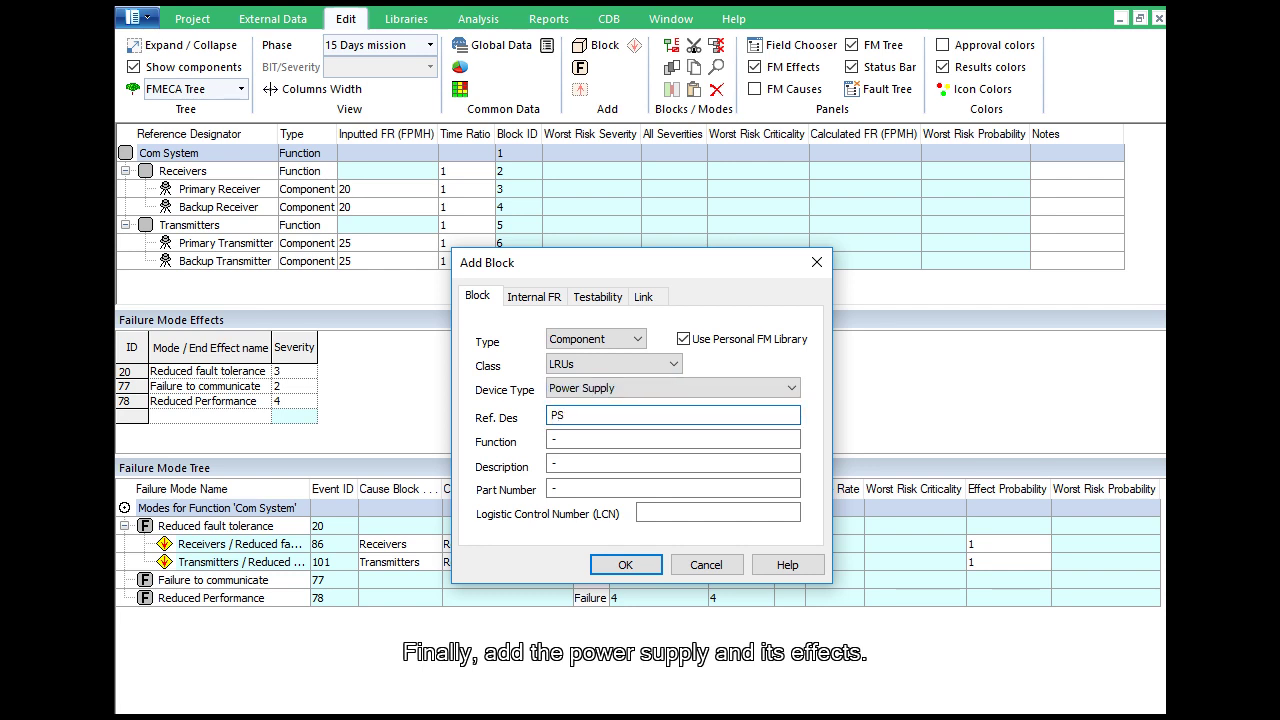
pyautogui.write('PS')
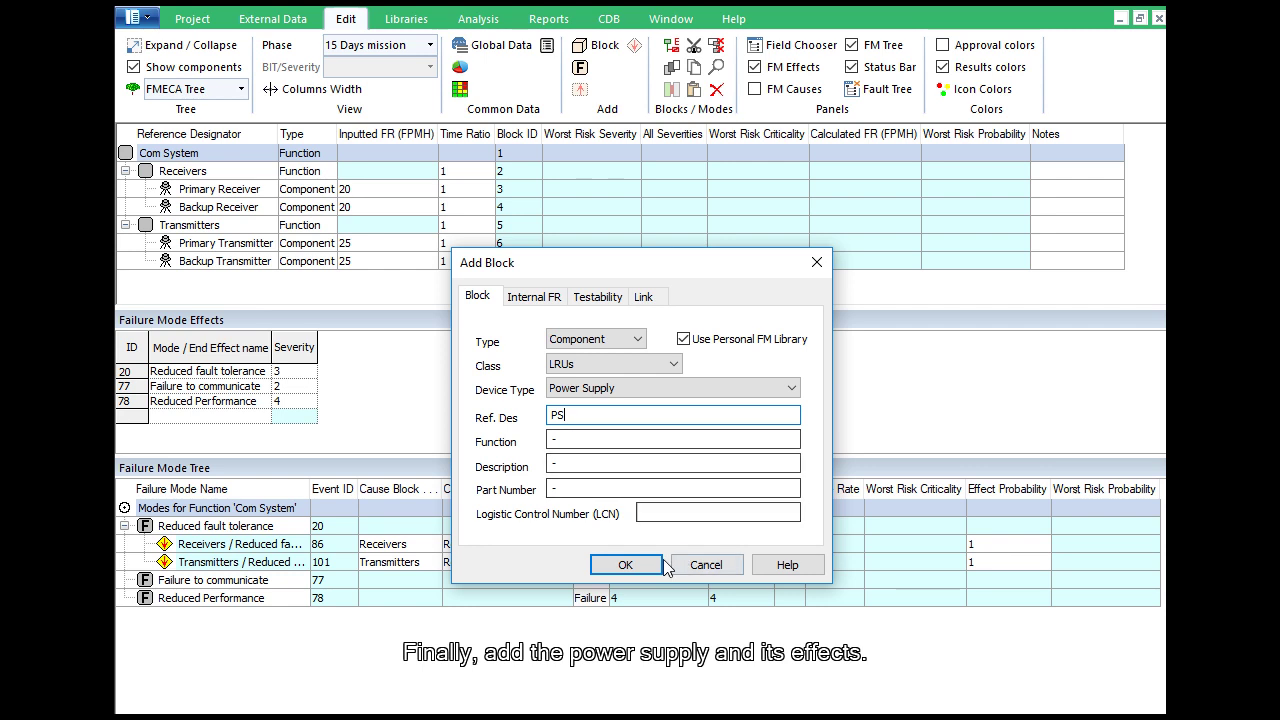
pyautogui.click(628, 565)
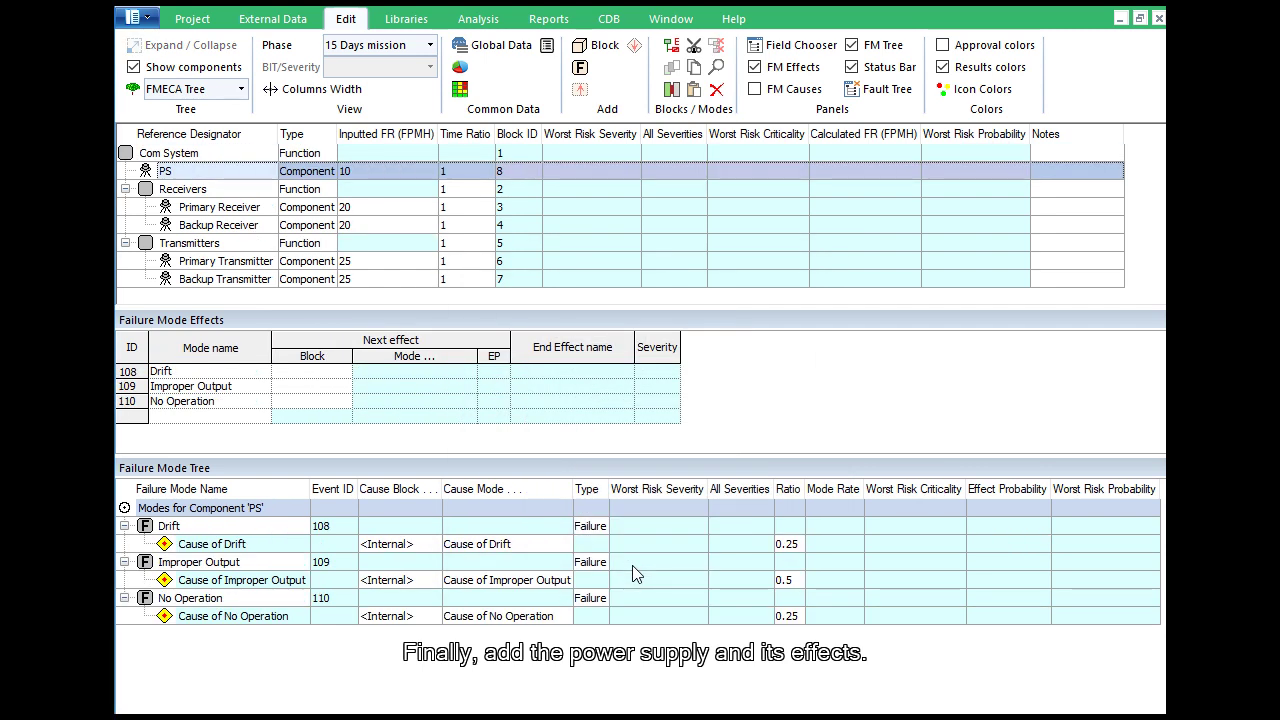
# Link PS's Drift mode to Com System's Reduced Performance as its next effect
pyautogui.click(325, 378)
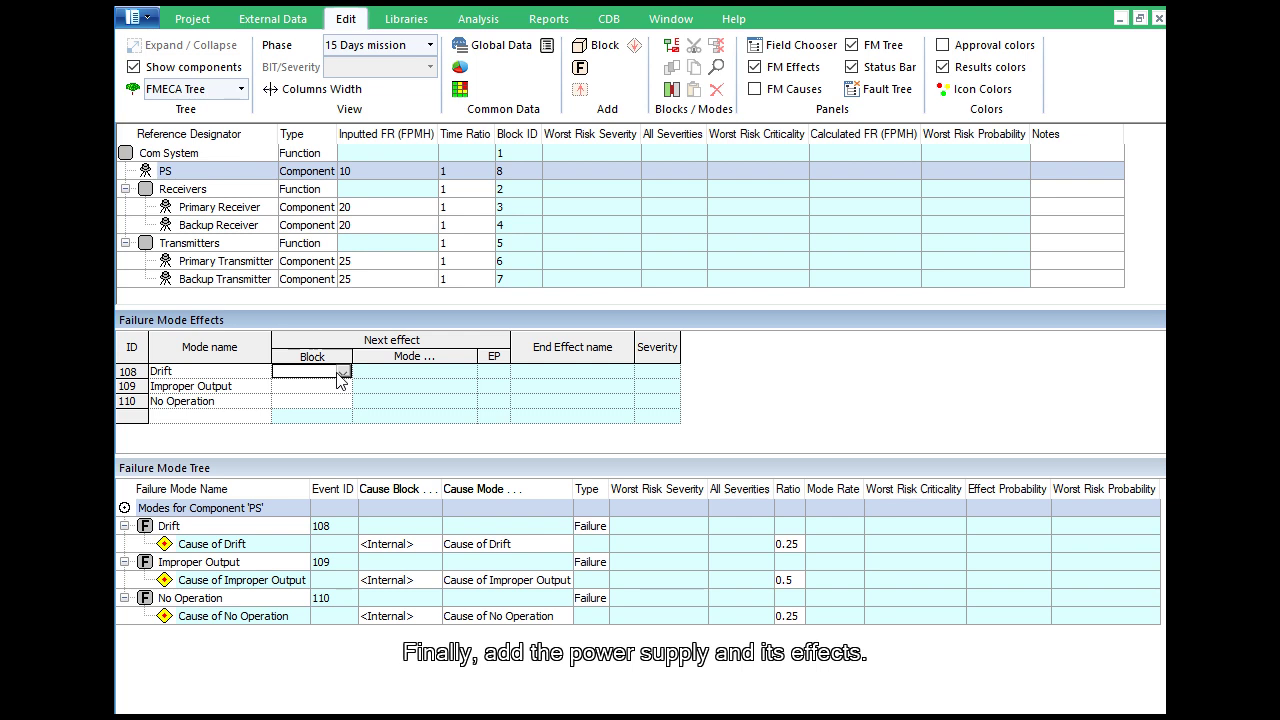
pyautogui.click(341, 376)
pyautogui.click(333, 404)
pyautogui.click(408, 376)
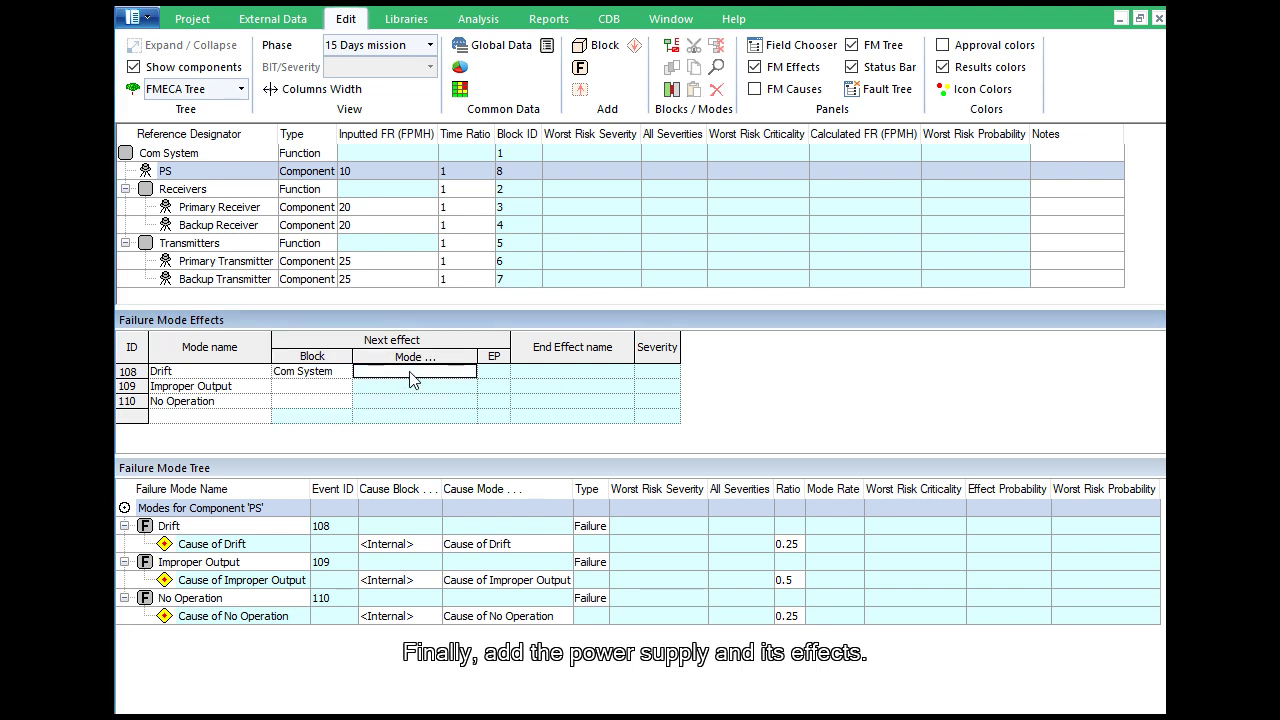
pyautogui.click(405, 244)
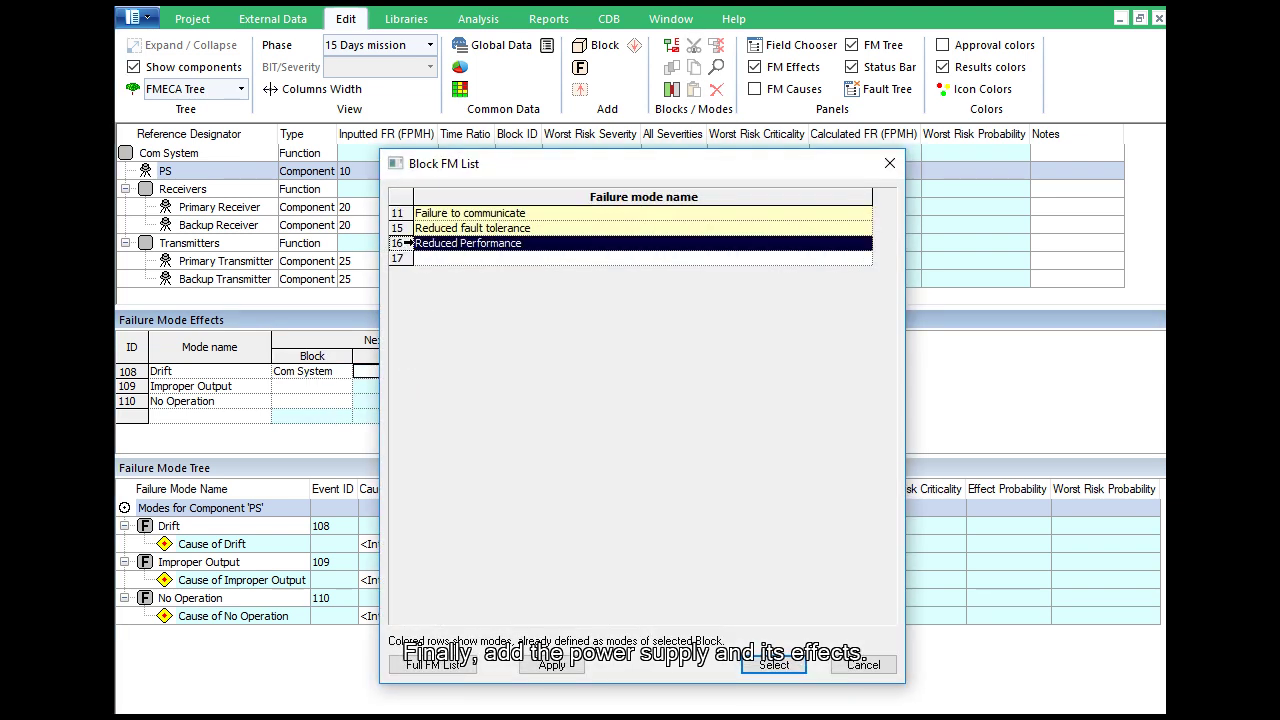
pyautogui.click(773, 665)
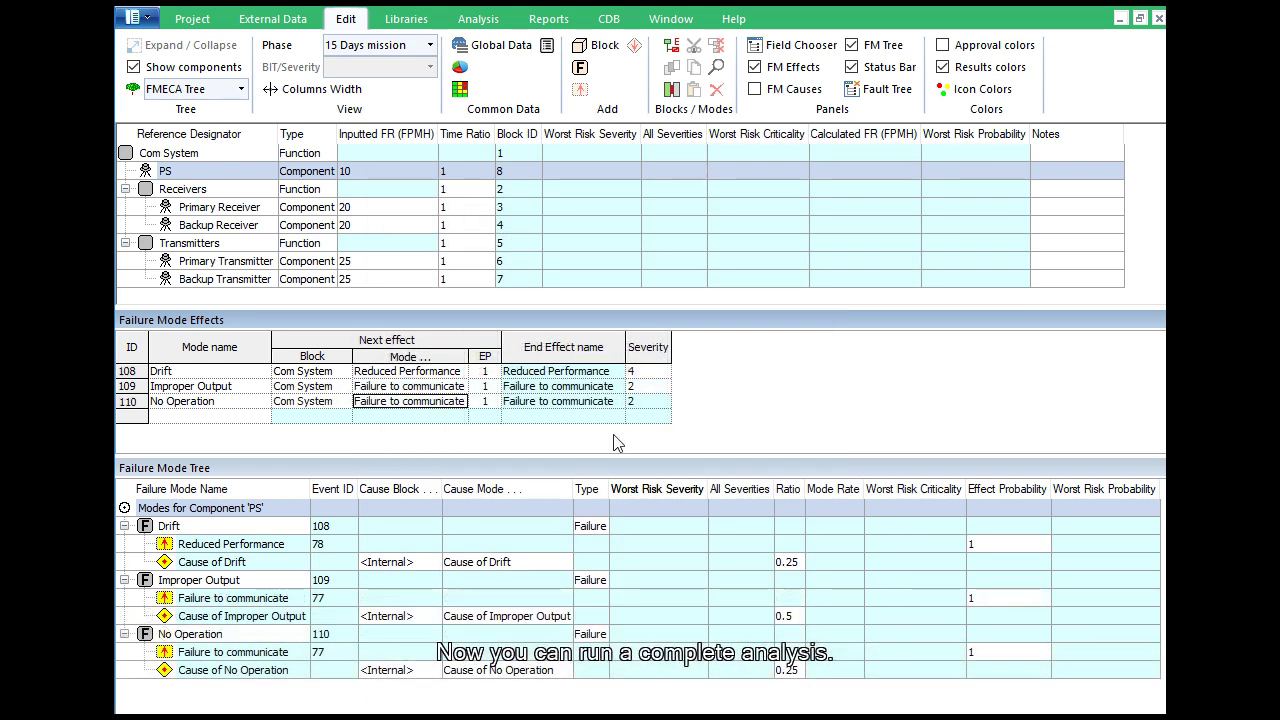
# Run the Criticality calculation from the Analysis ribbon for the whole tree
pyautogui.click(474, 22)
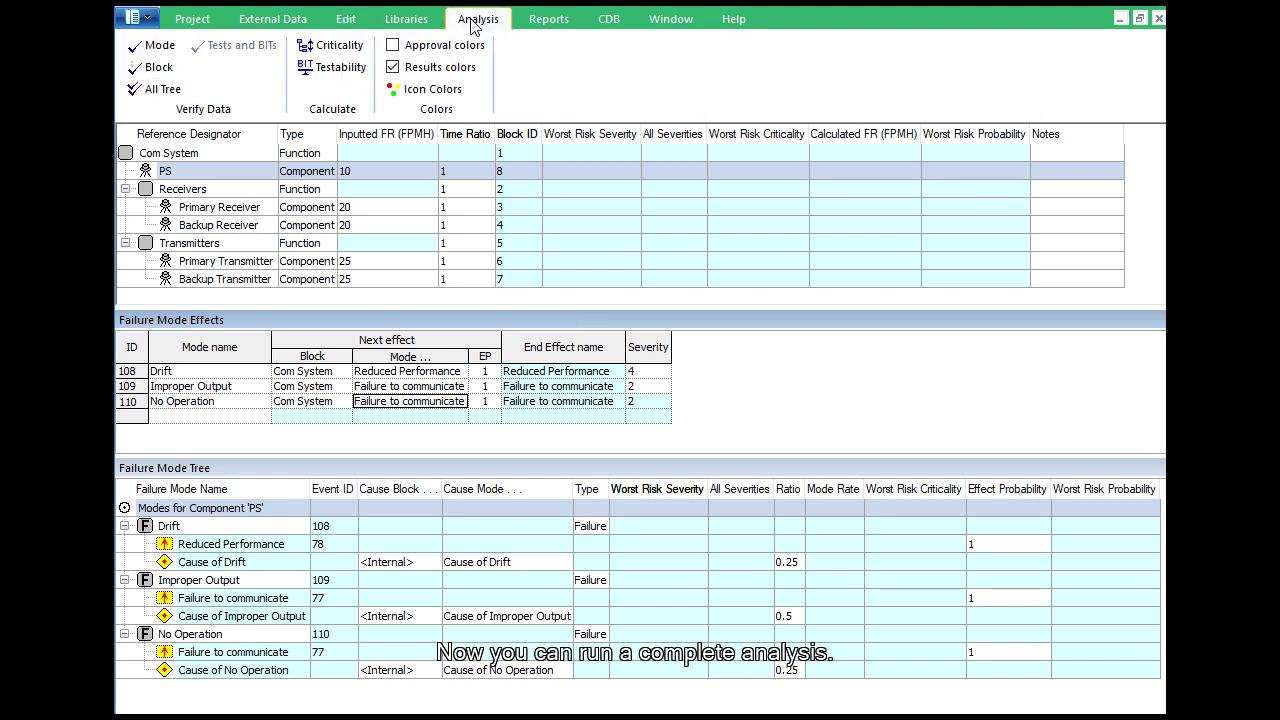
pyautogui.click(336, 47)
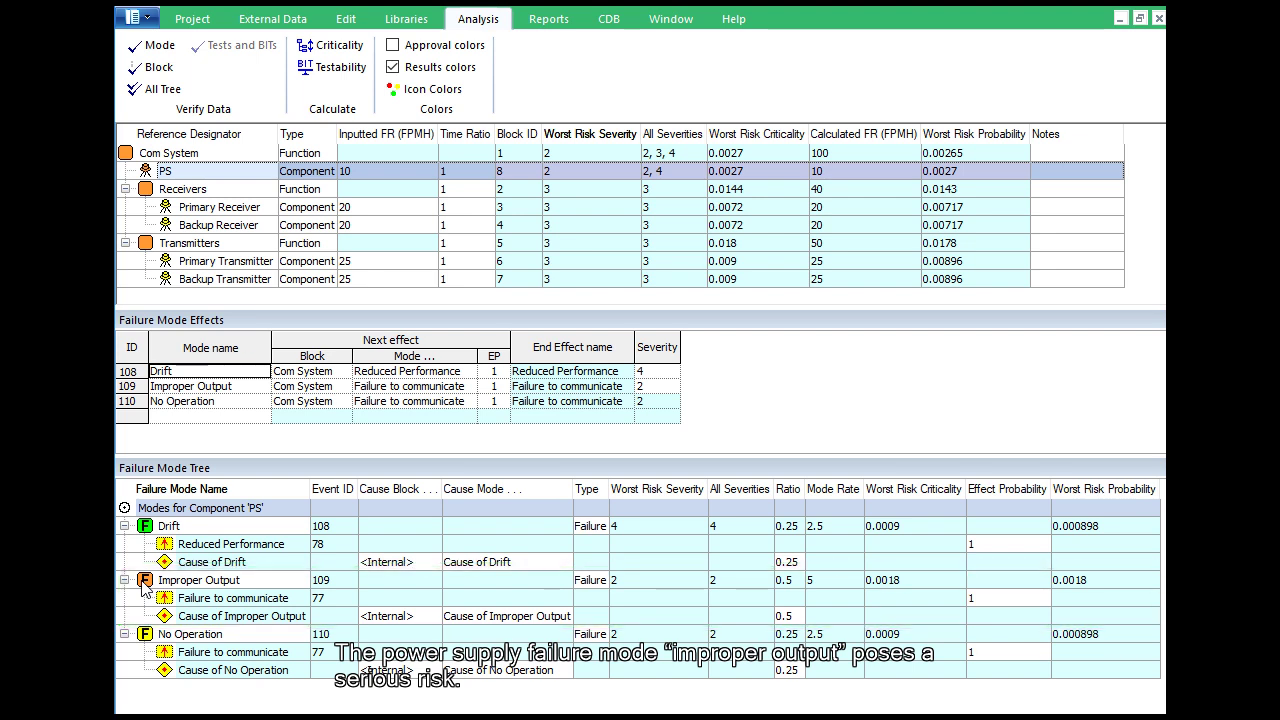
# Give the PS Notes cell an orange colour and the text 'Redesign Required'
pyautogui.doubleClick(1057, 172)
pyautogui.click(575, 359)
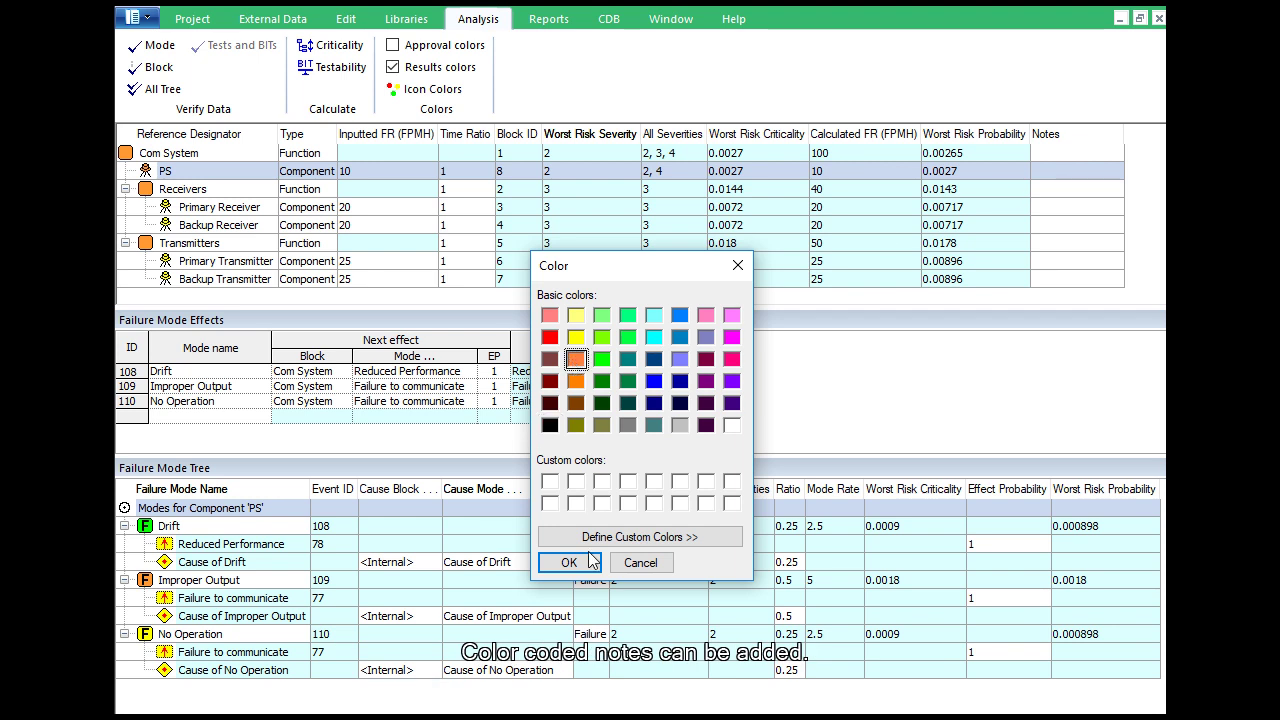
pyautogui.click(568, 562)
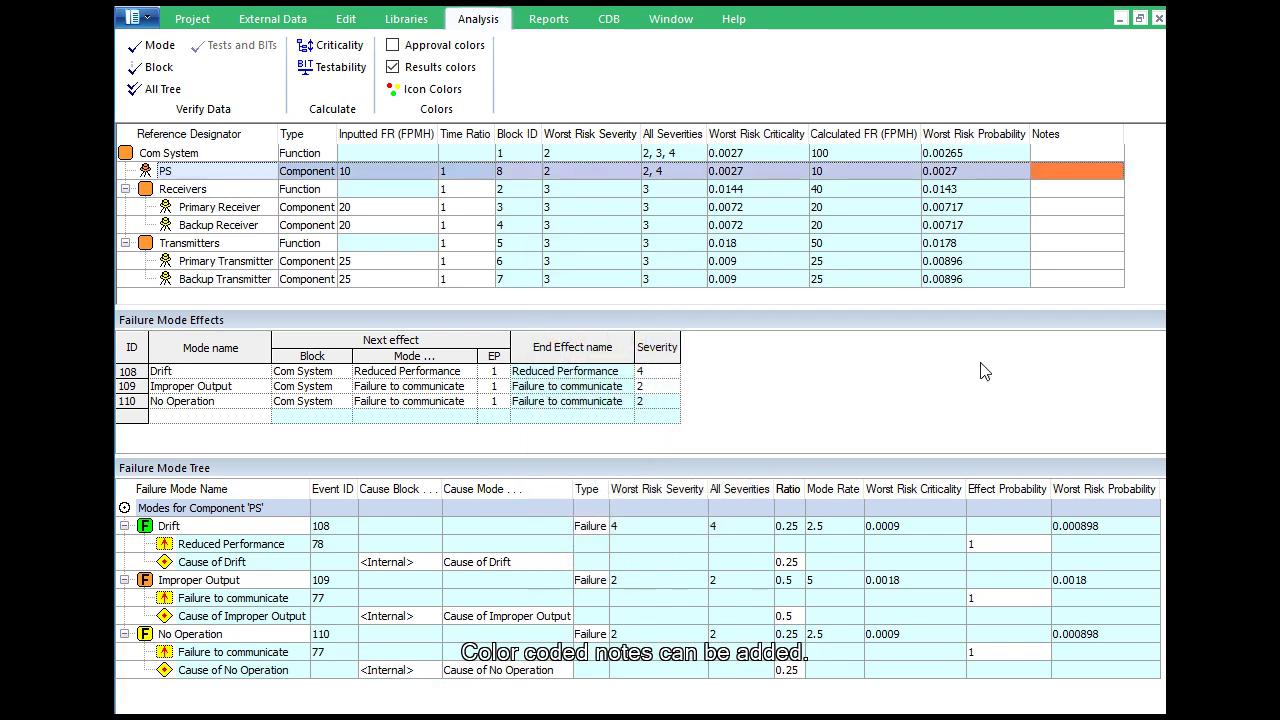
pyautogui.click(1080, 170)
pyautogui.write('Rede')
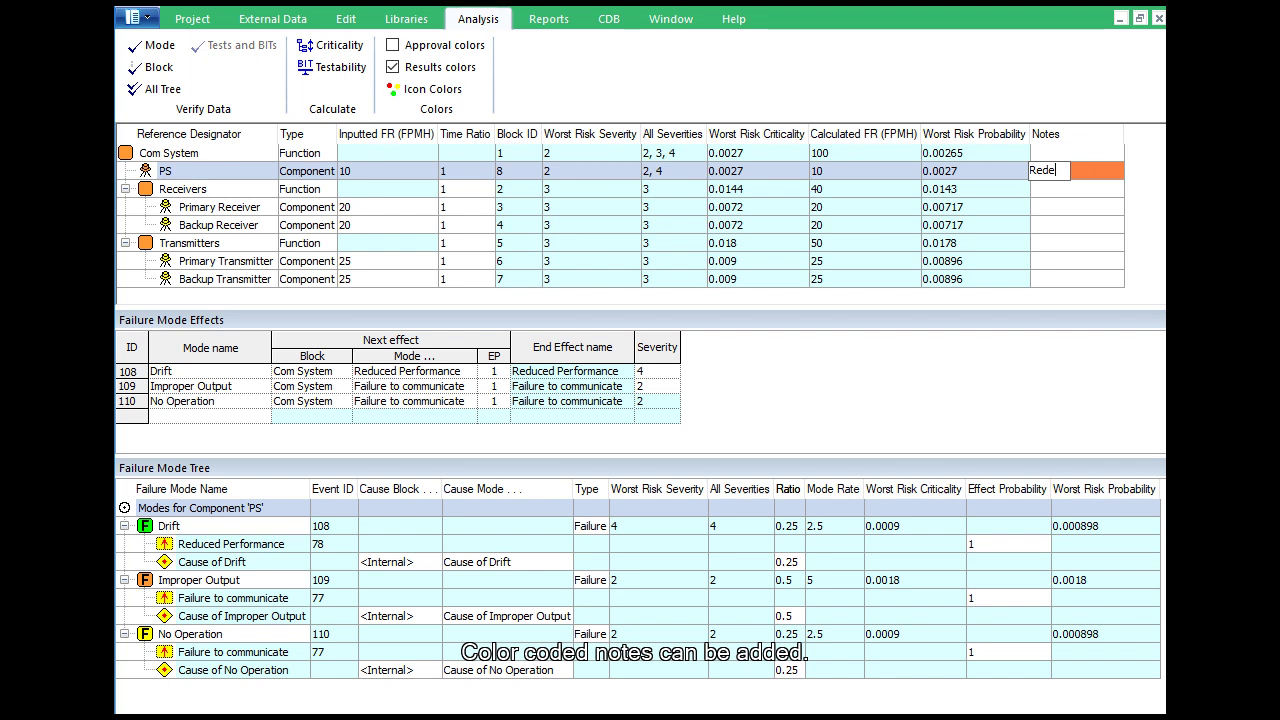
pyautogui.write('sign Required')
pyautogui.press('Return')
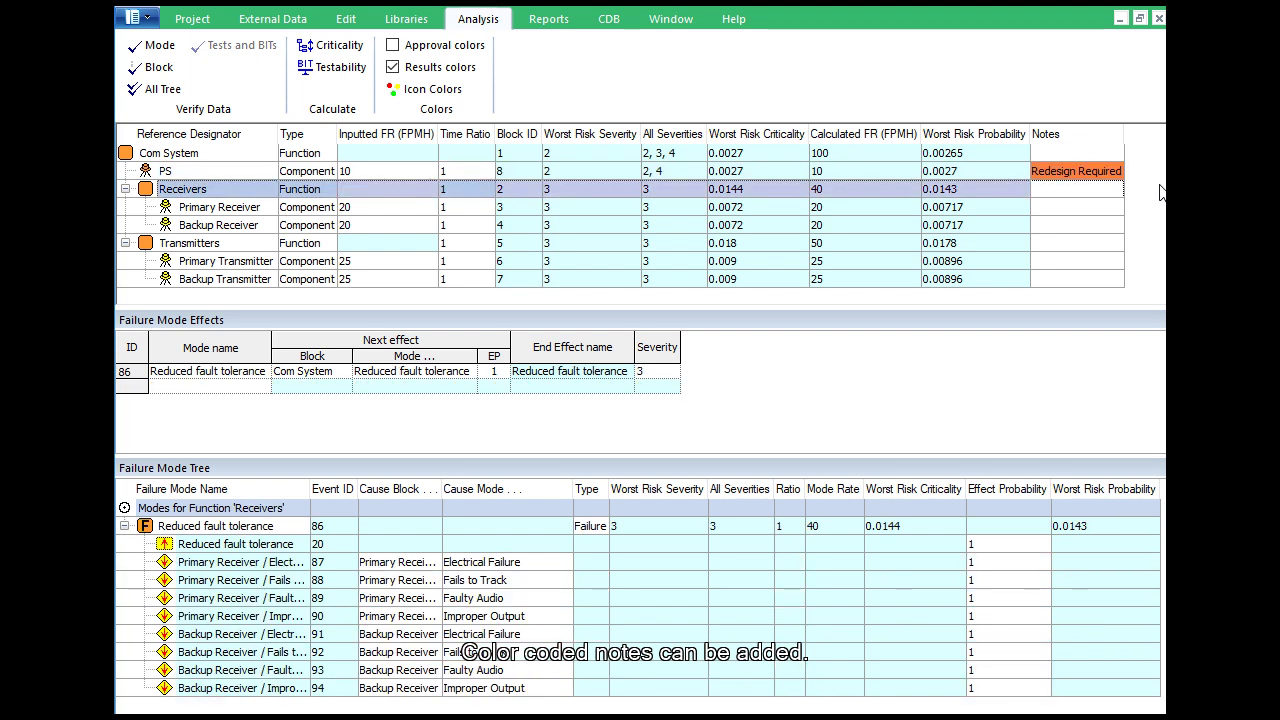